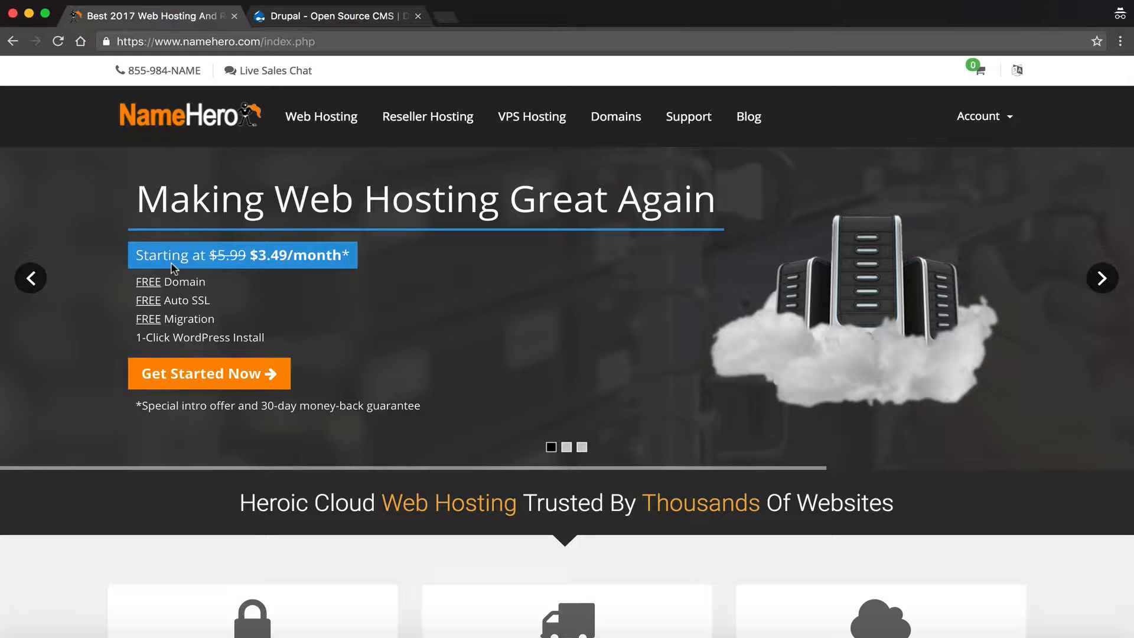
Step: Look over the Drupal home page, from the introduction and news to the case studies and community figures
key(ctrl+Tab)
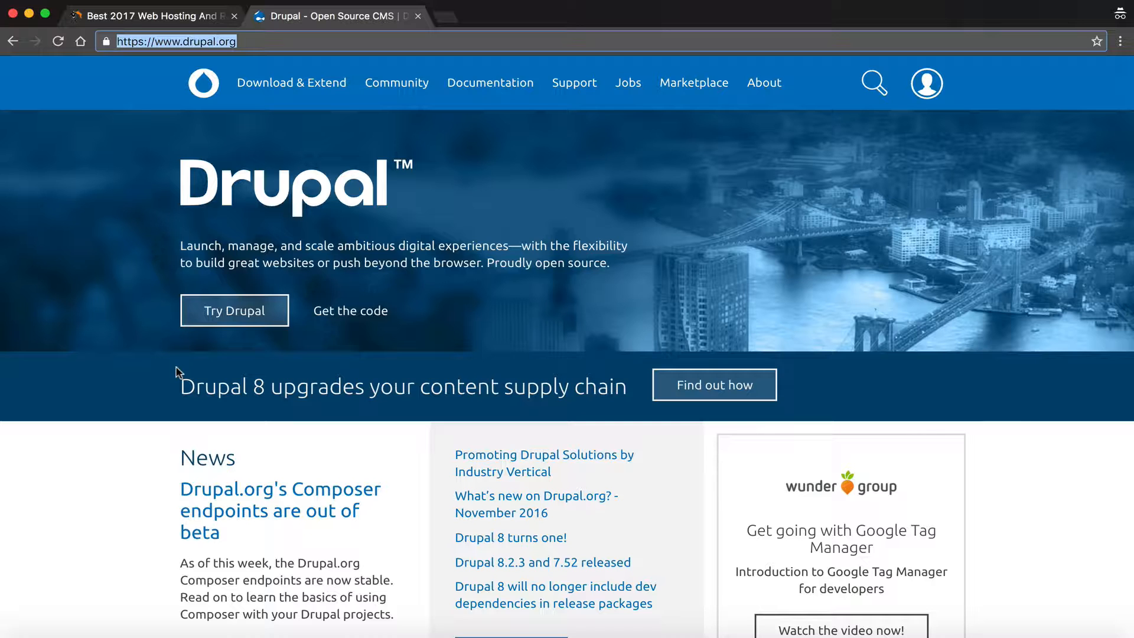
scroll(289, 442, down, 6)
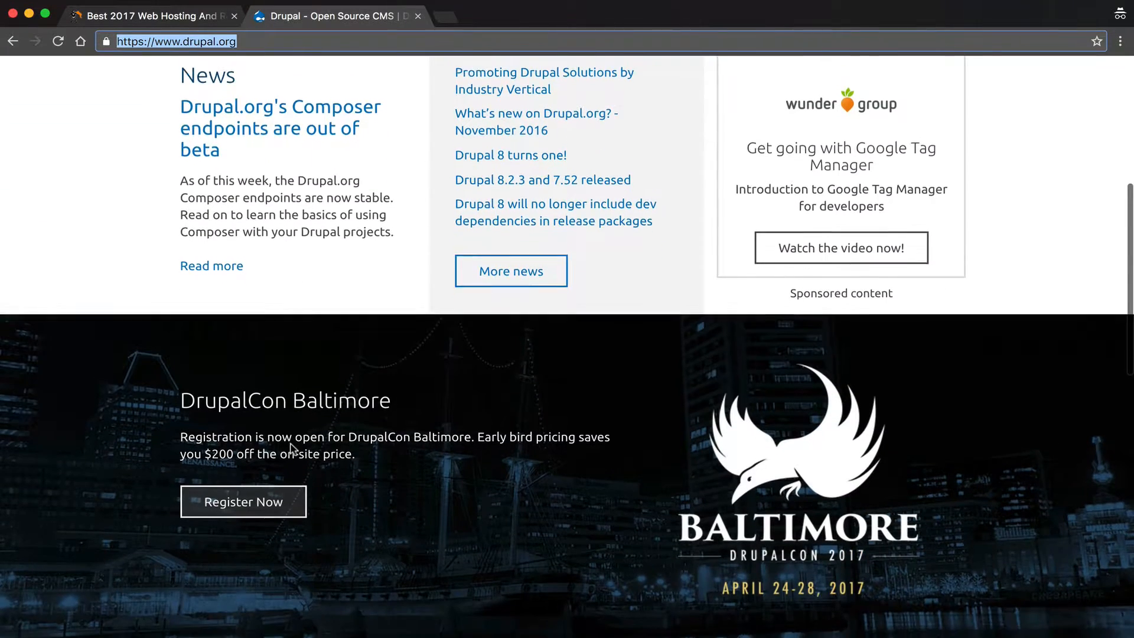
scroll(291, 447, down, 8)
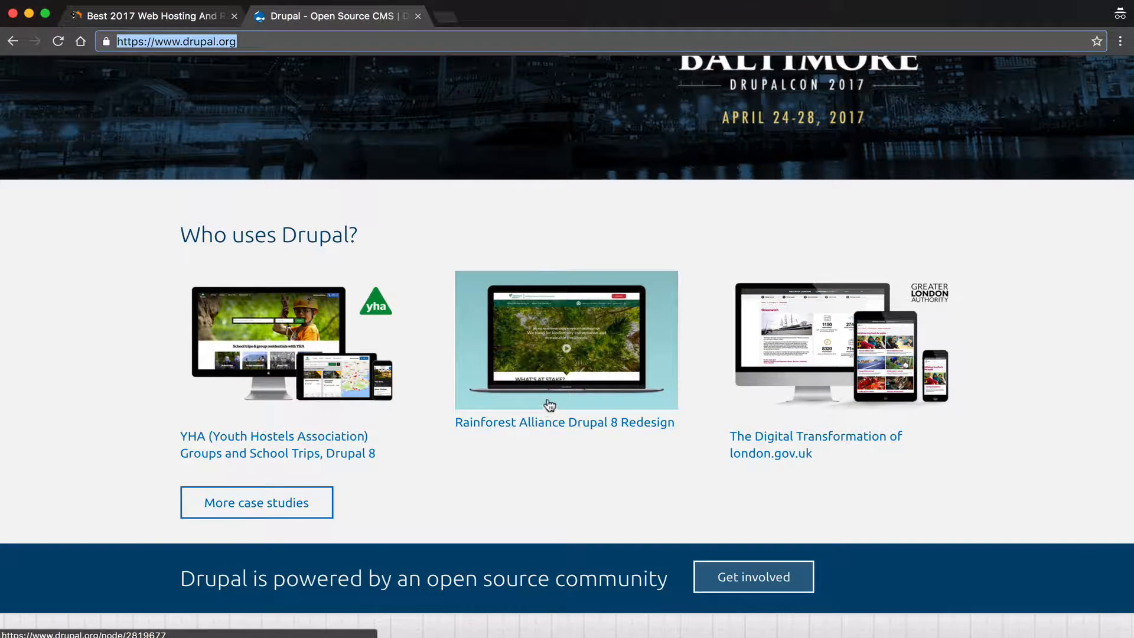
scroll(520, 431, down, 3)
scroll(523, 431, down, 2)
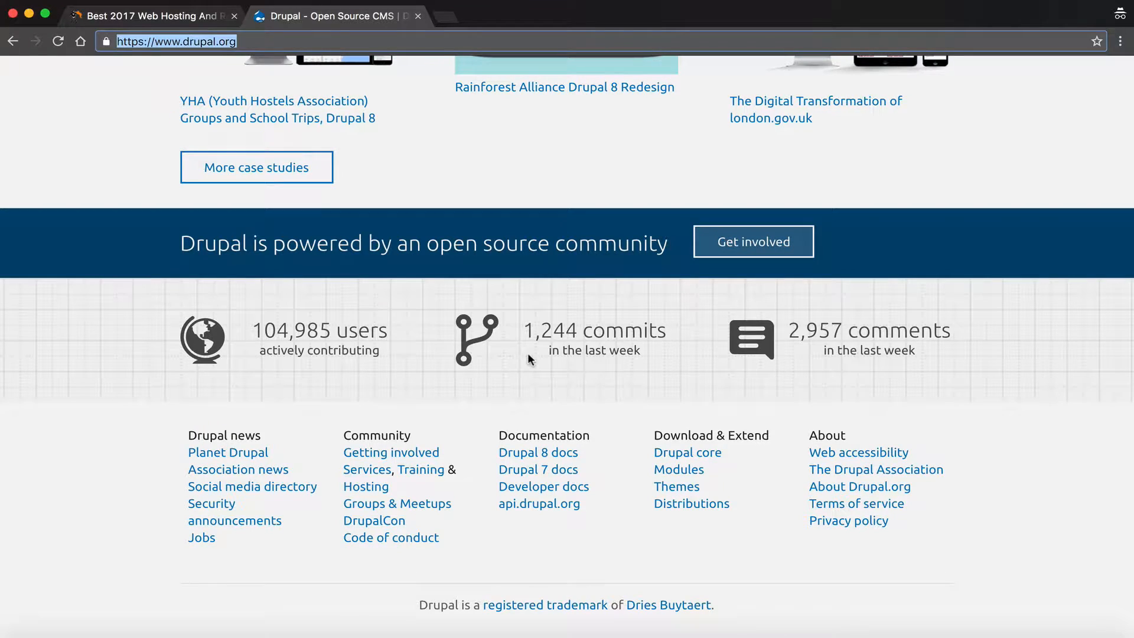
scroll(527, 352, up, 2)
scroll(528, 354, up, 12)
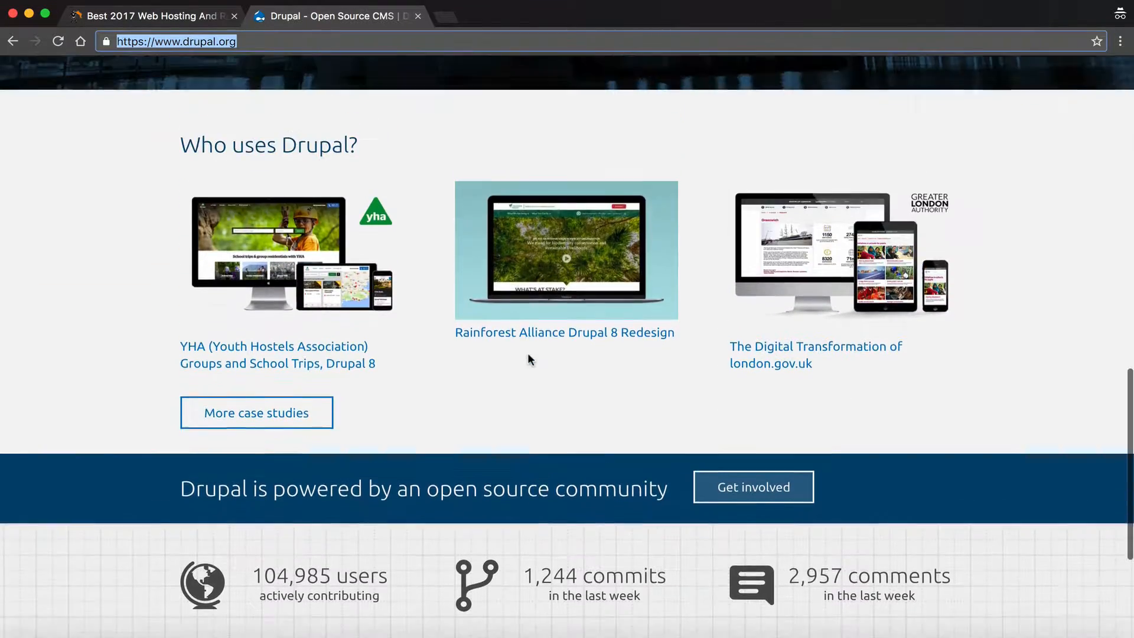
scroll(527, 352, up, 3)
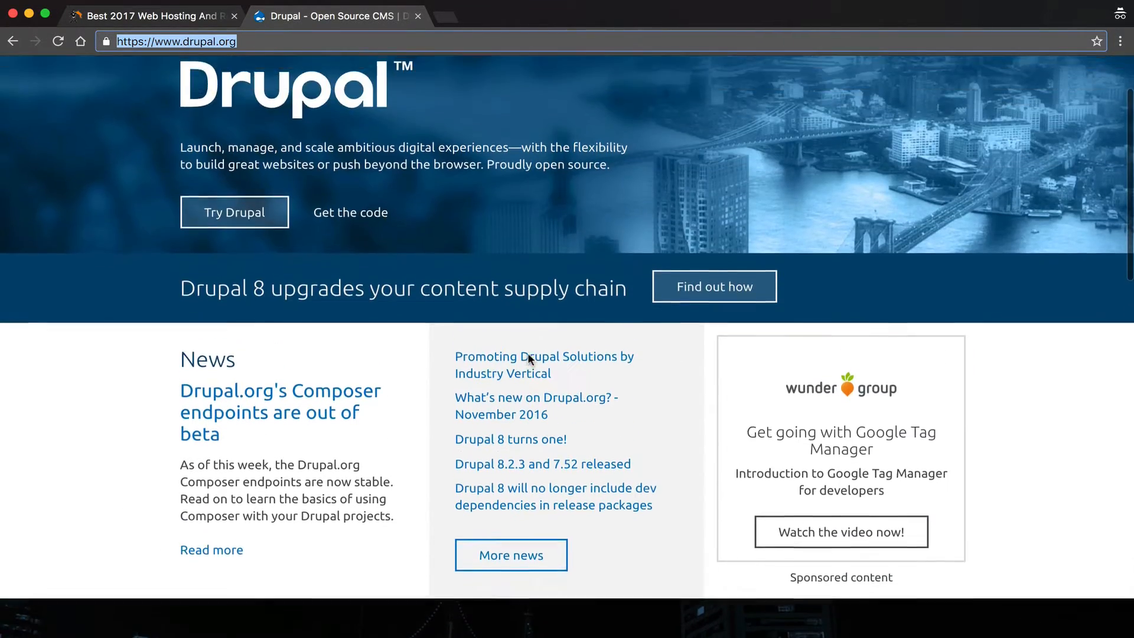
scroll(411, 200, up, 2)
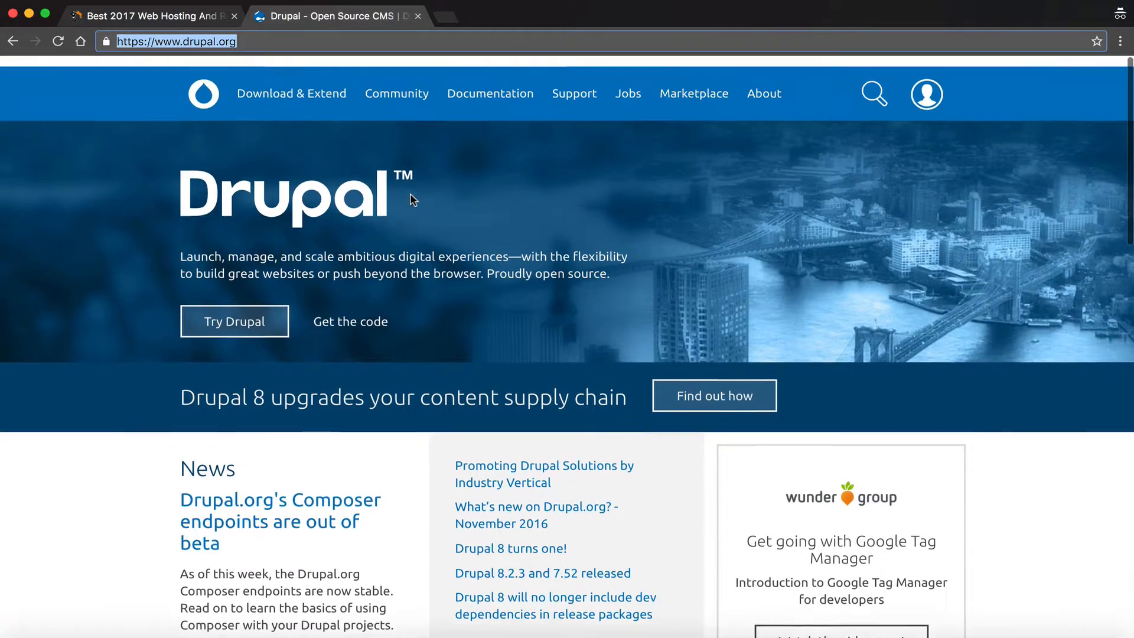
Step: Return to the NameHero home page and open its web hosting plans from the $3.49/month offer
click(154, 20)
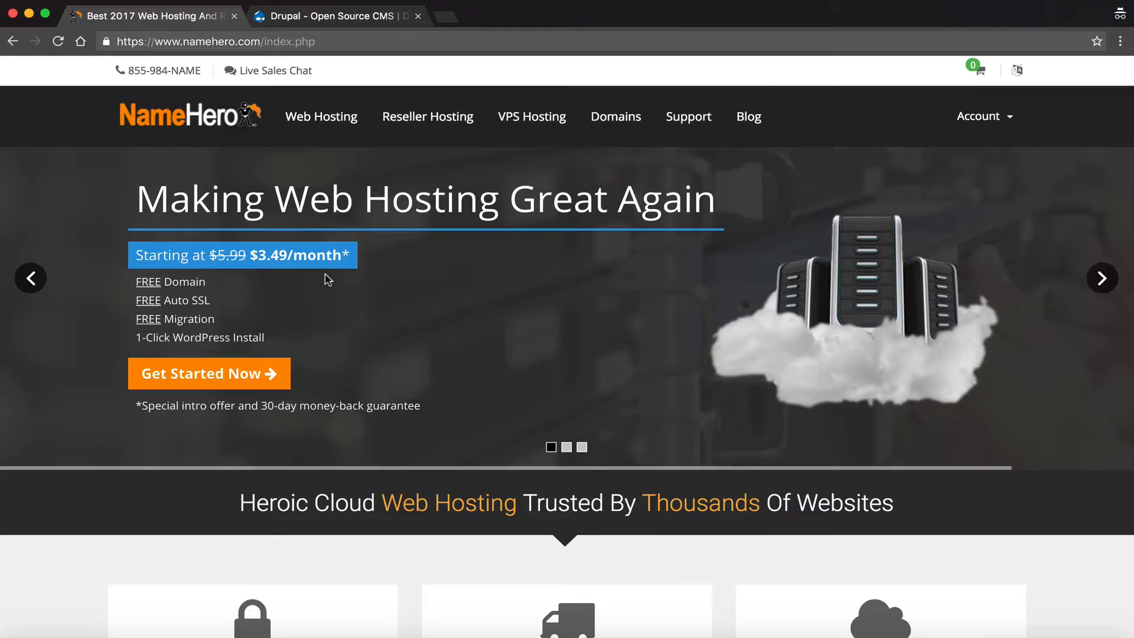
scroll(346, 317, down, 6)
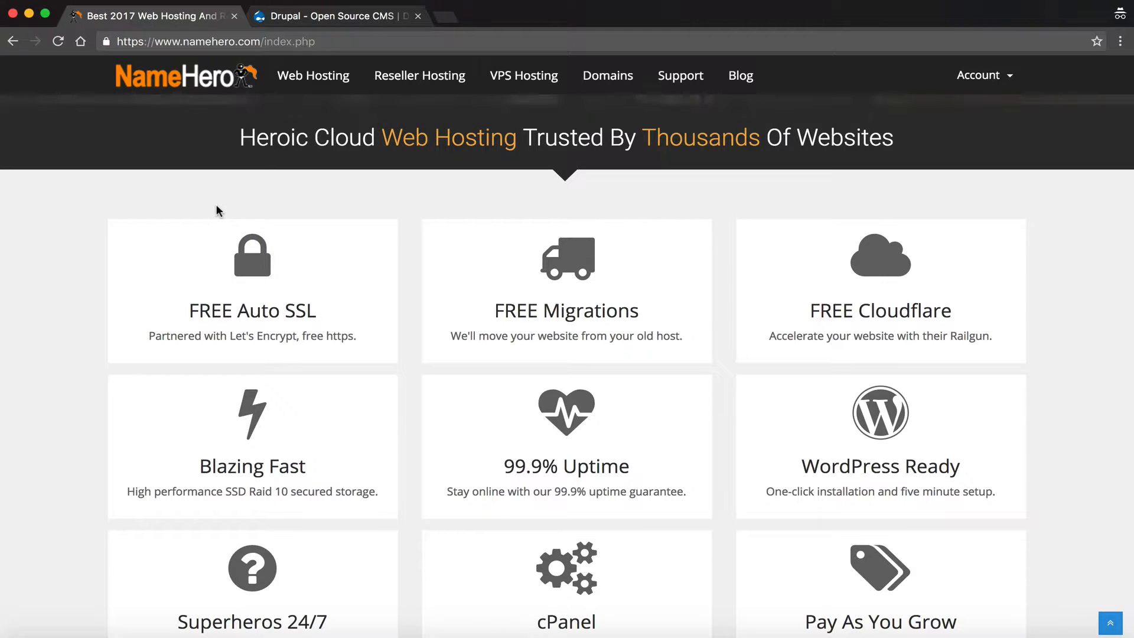
scroll(216, 207, up, 5)
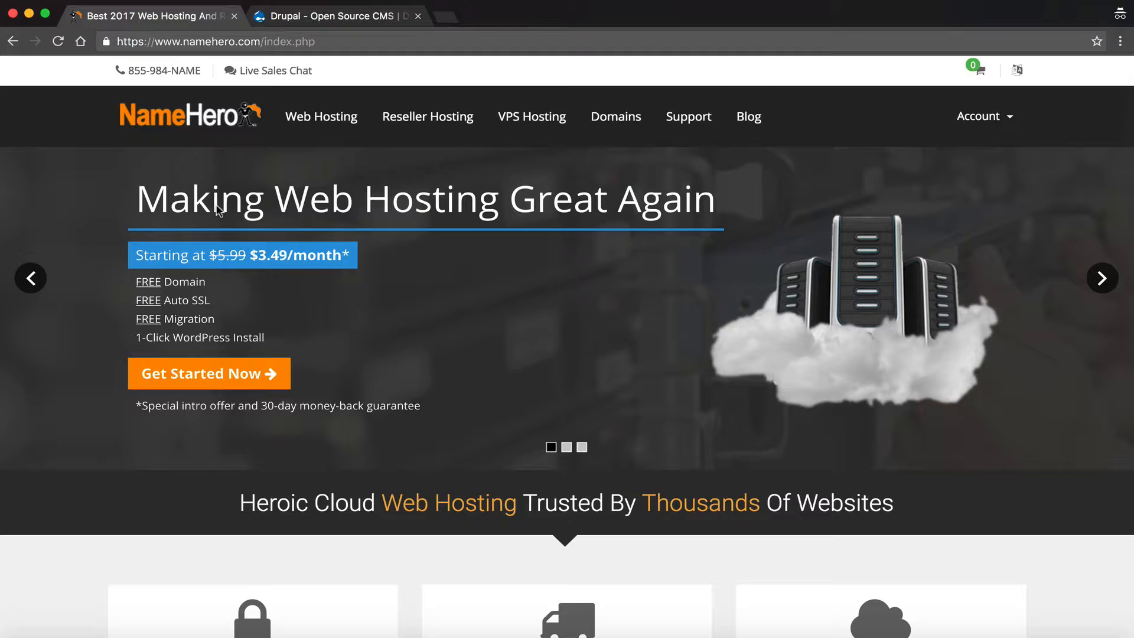
click(232, 378)
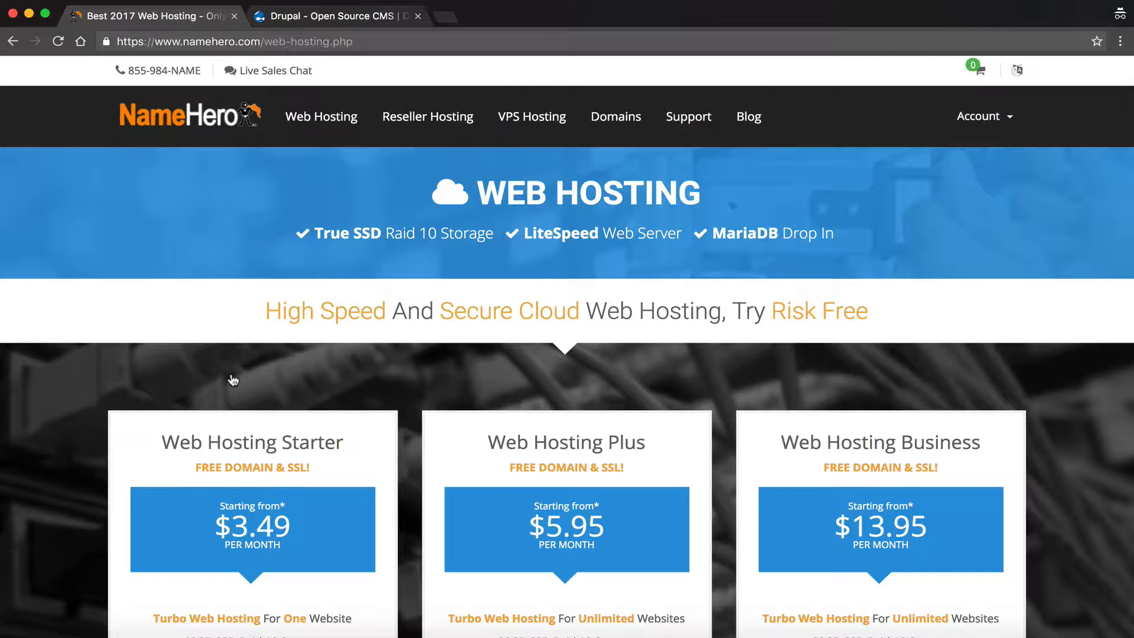
Step: Compare the web hosting plans and order Web Hosting Plus for 3 years at $5.95/mo with the free domain
scroll(232, 378, down, 5)
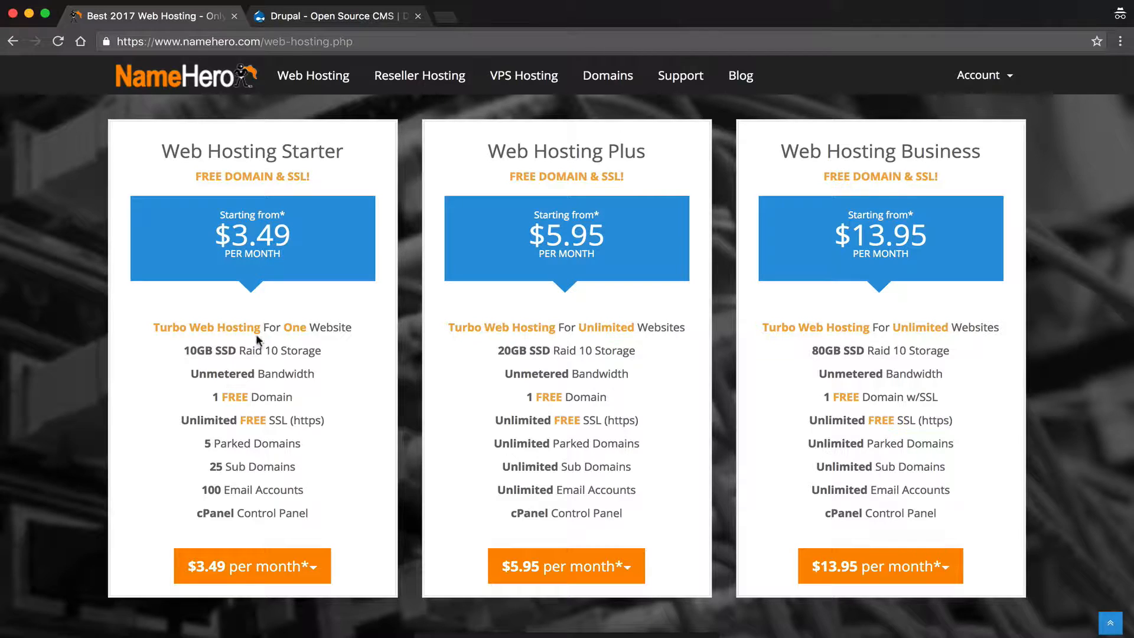
drag(506, 155, 637, 158)
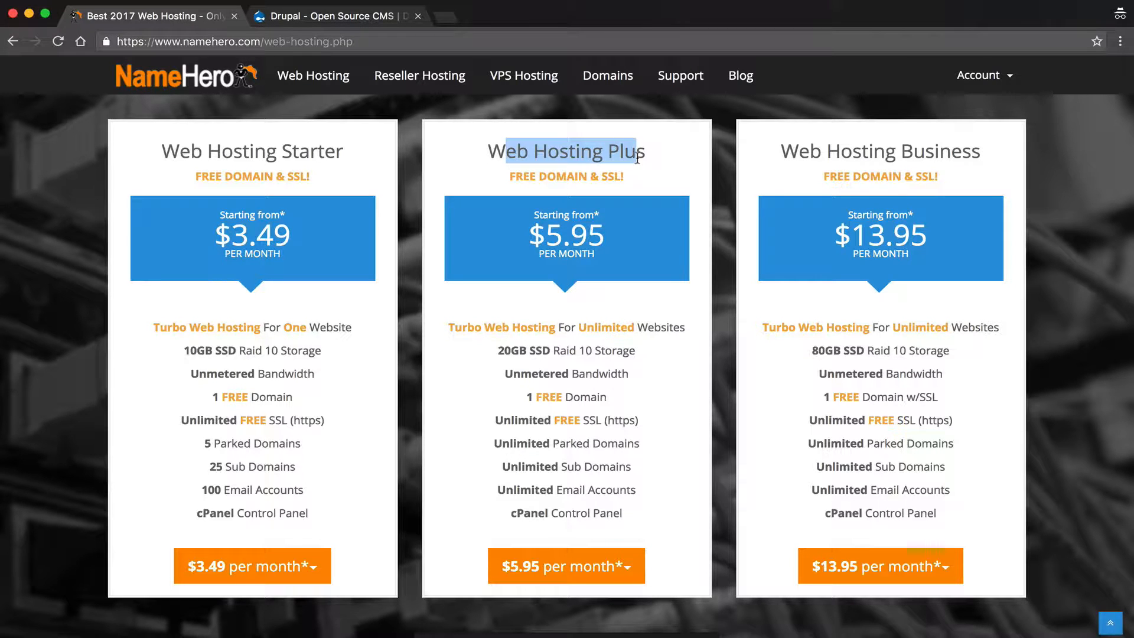
click(637, 158)
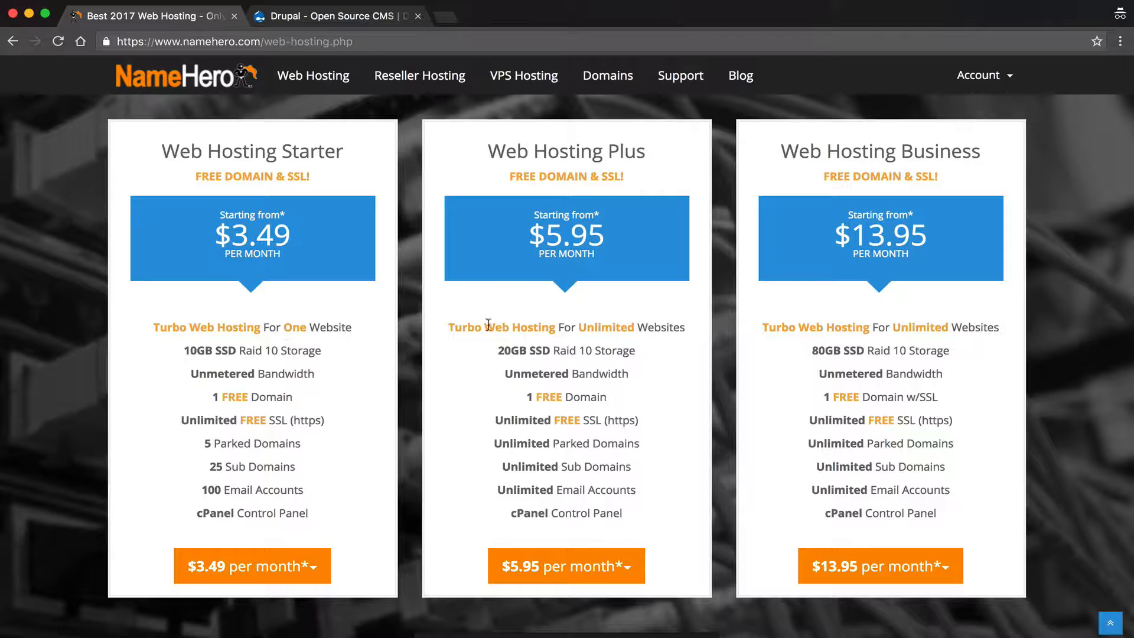
drag(497, 350, 535, 349)
drag(810, 355, 950, 355)
click(852, 355)
click(581, 565)
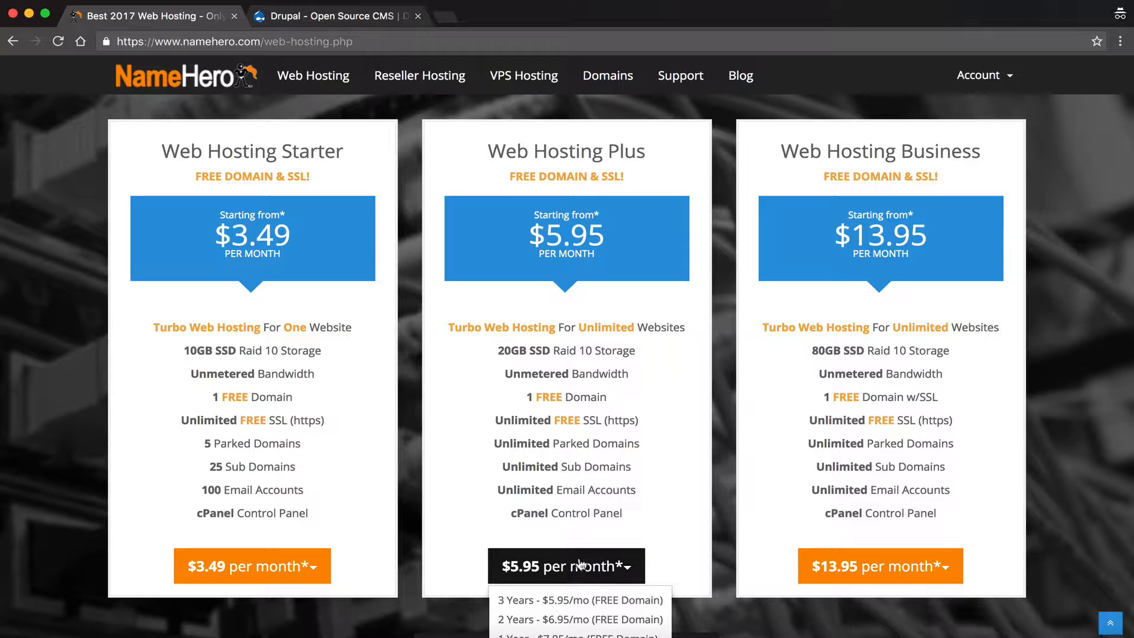
scroll(580, 565, down, 3)
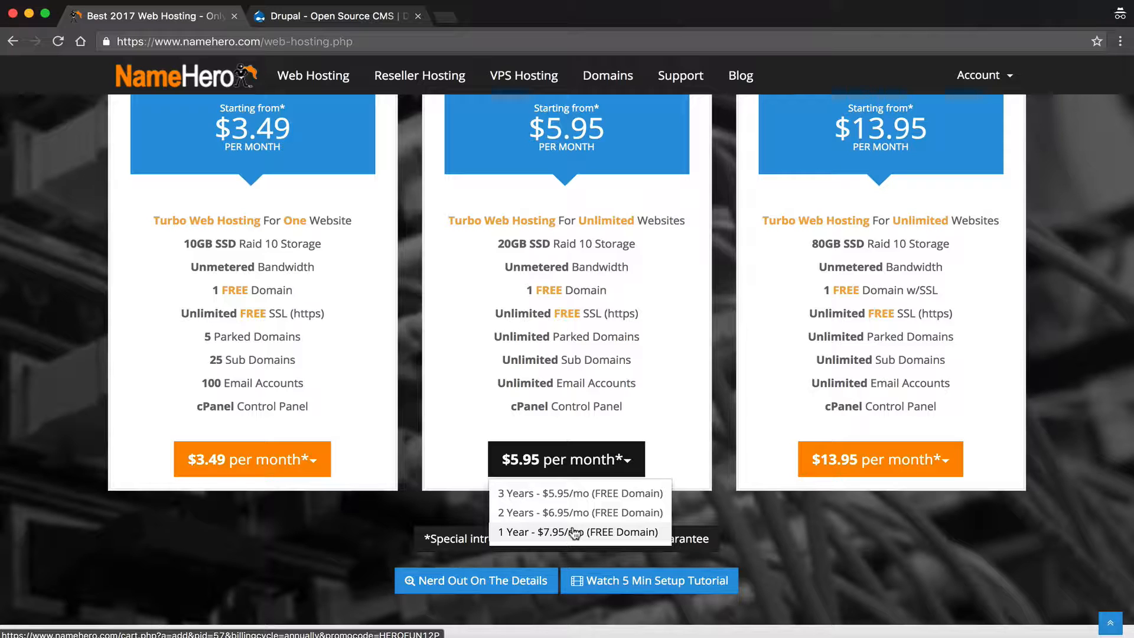
click(539, 493)
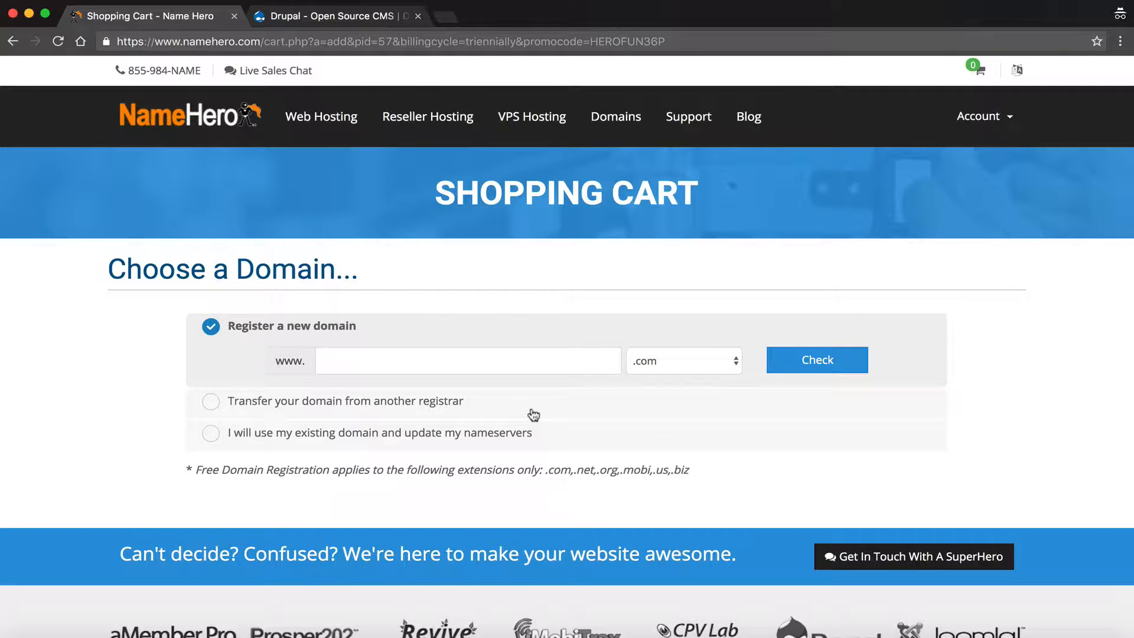
Step: Choose to use an existing domain with updated nameservers and submit websitehero.net for the hosting order
click(508, 354)
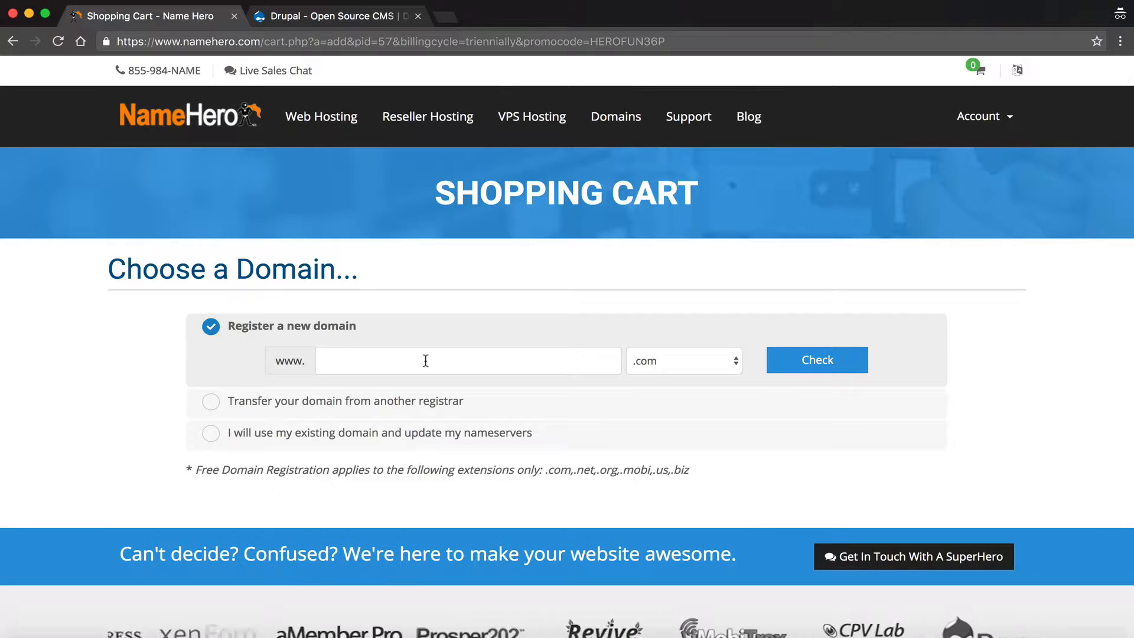
click(332, 399)
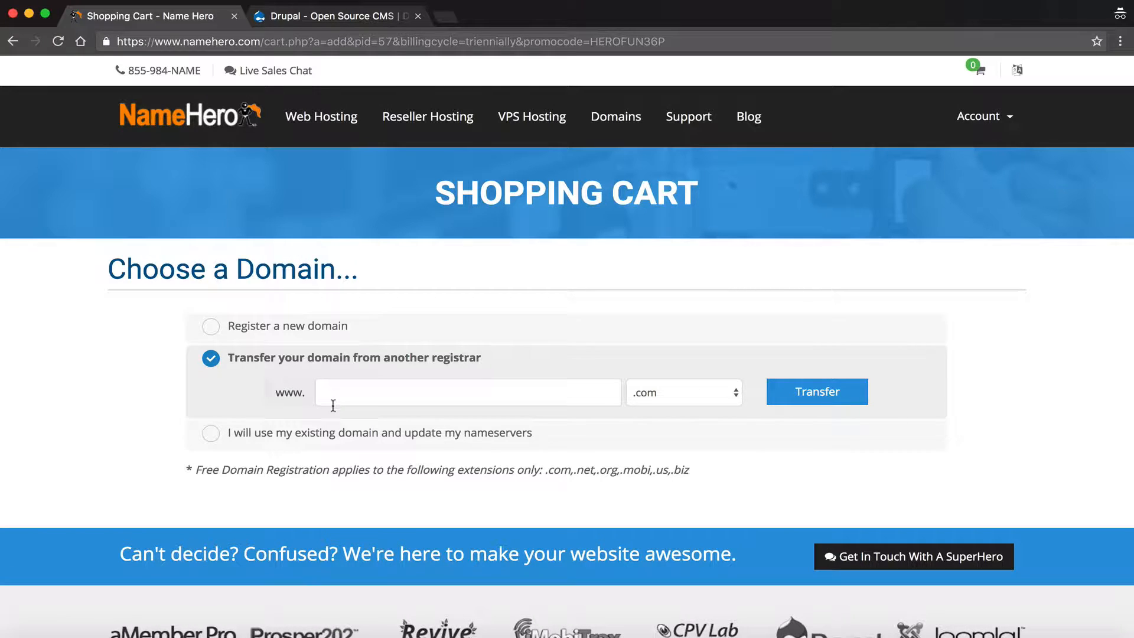
click(325, 430)
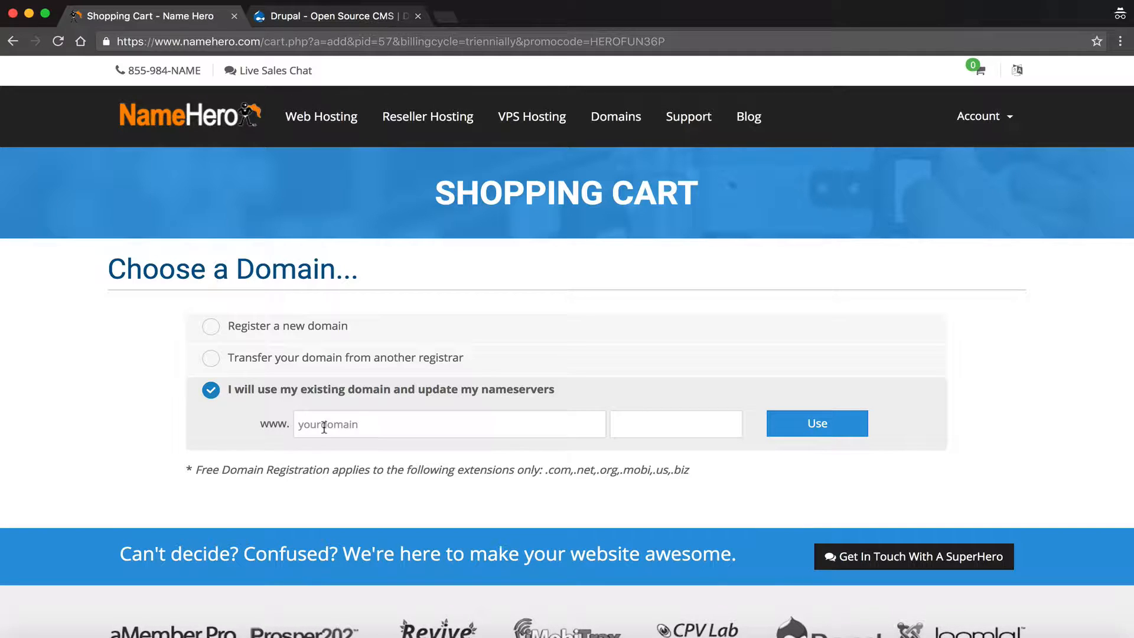
text(website)
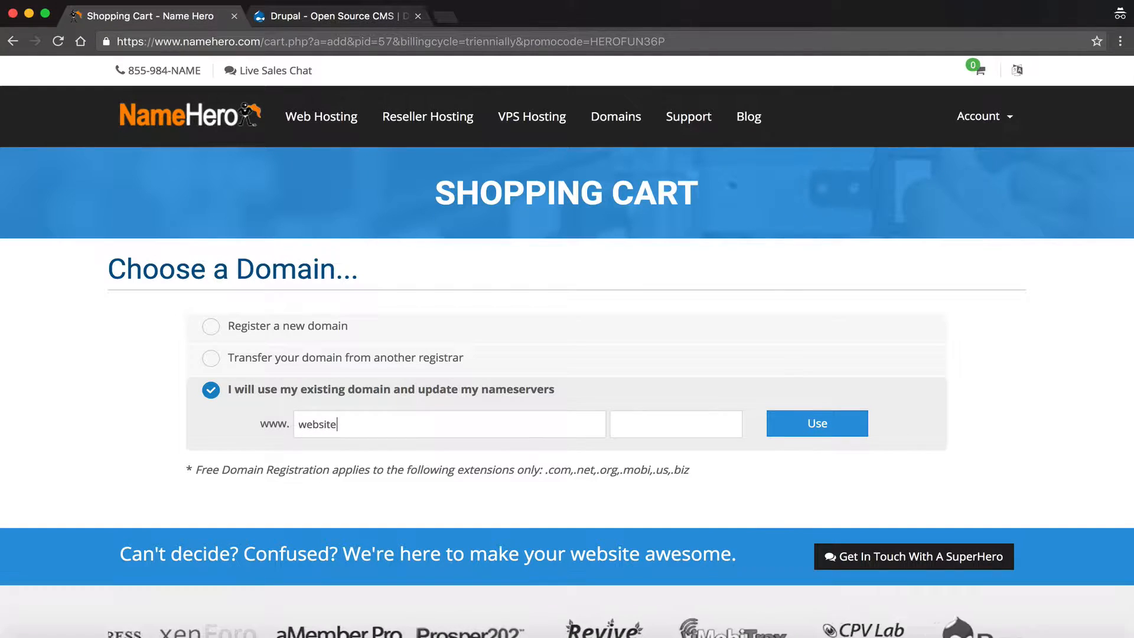
text(hero)
key(Tab)
text(net)
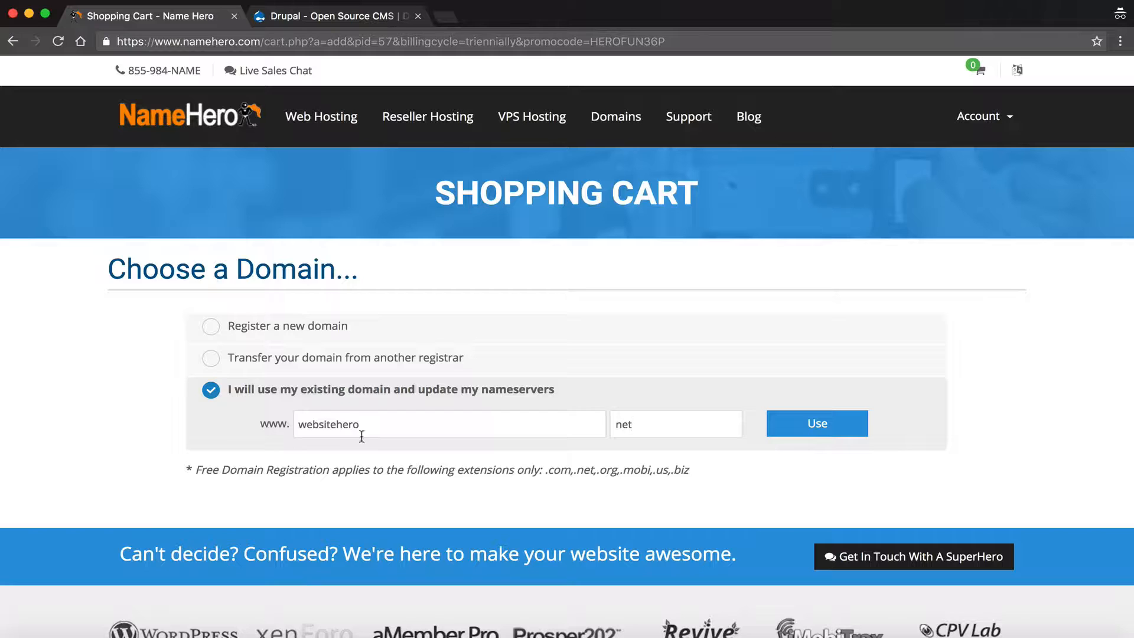
drag(403, 431, 295, 425)
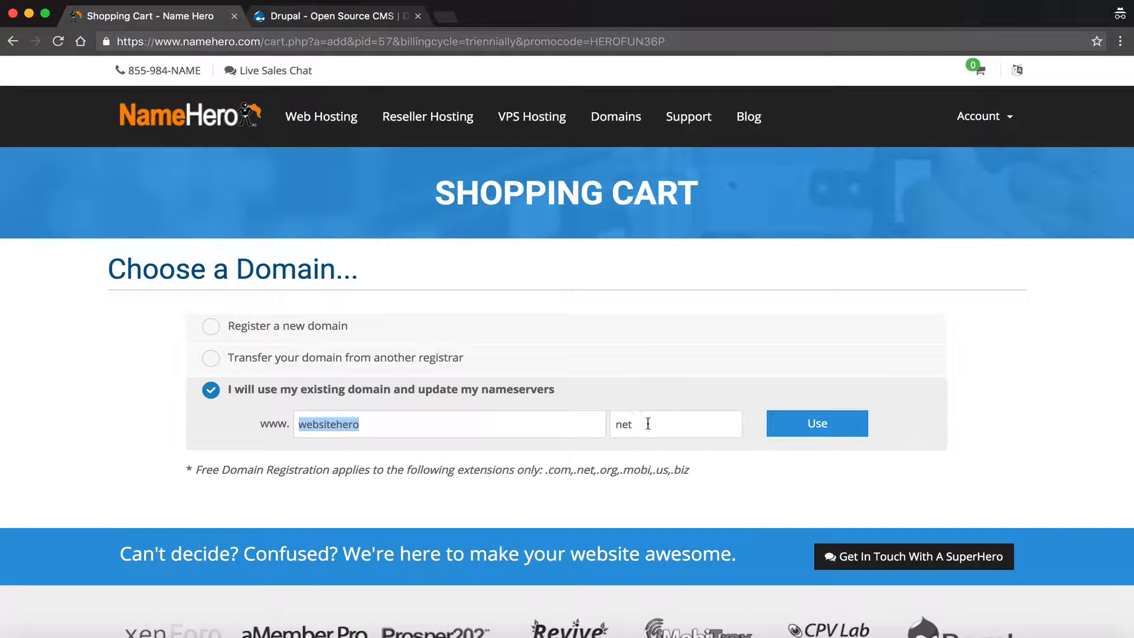
drag(648, 424, 612, 426)
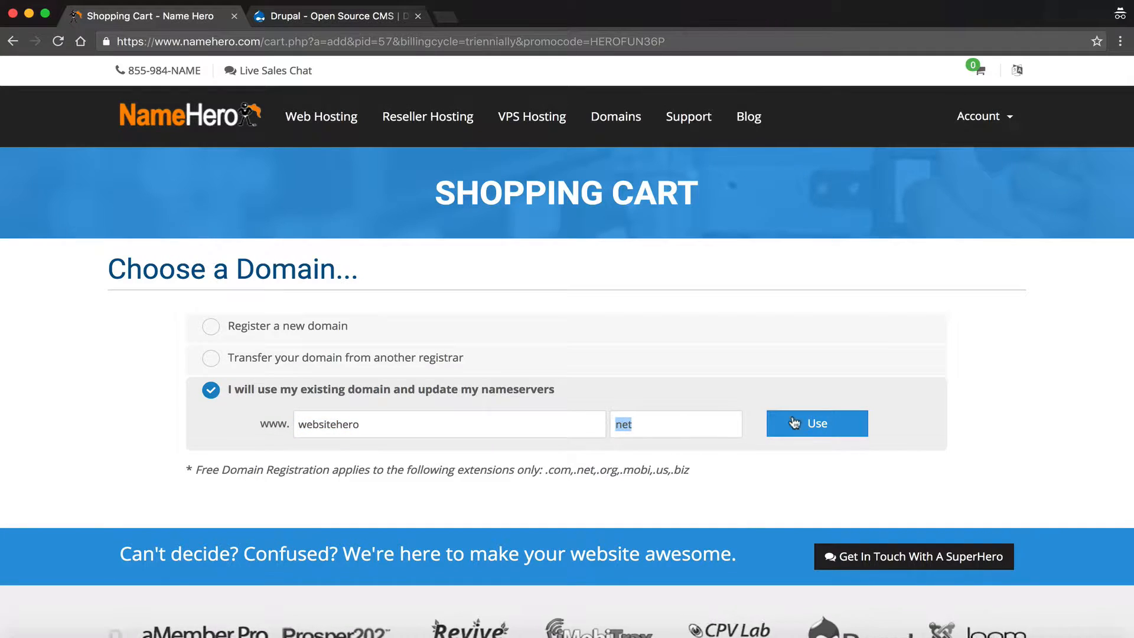
click(814, 427)
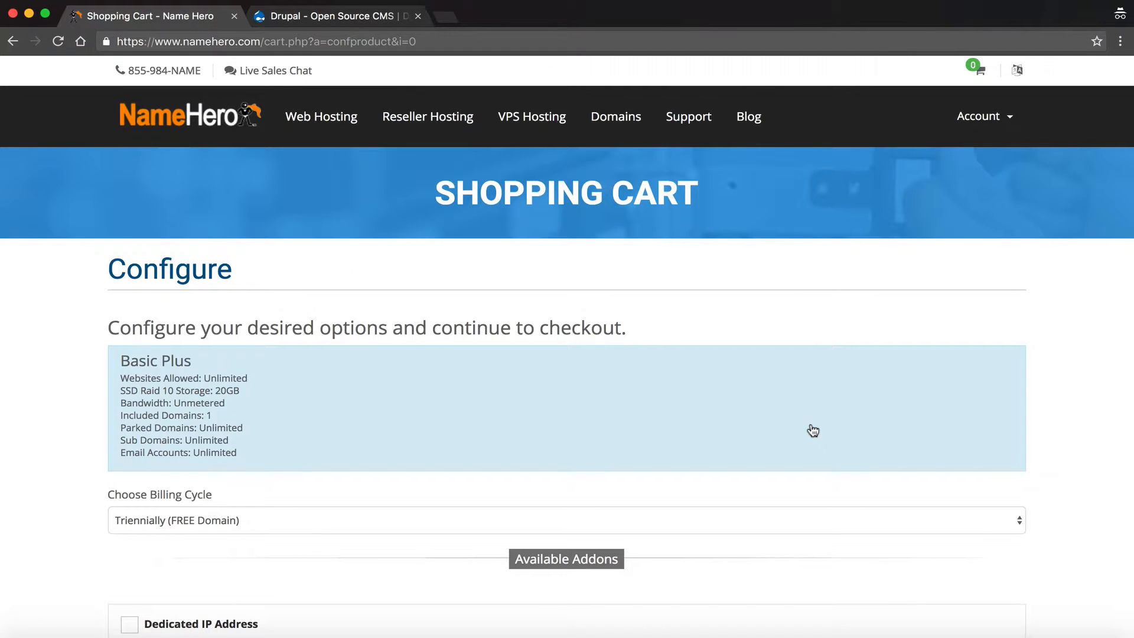
Step: Review the Basic Plus configuration, keep triennial billing without the dedicated IP add-on, and continue to the cart review
scroll(813, 430, down, 2)
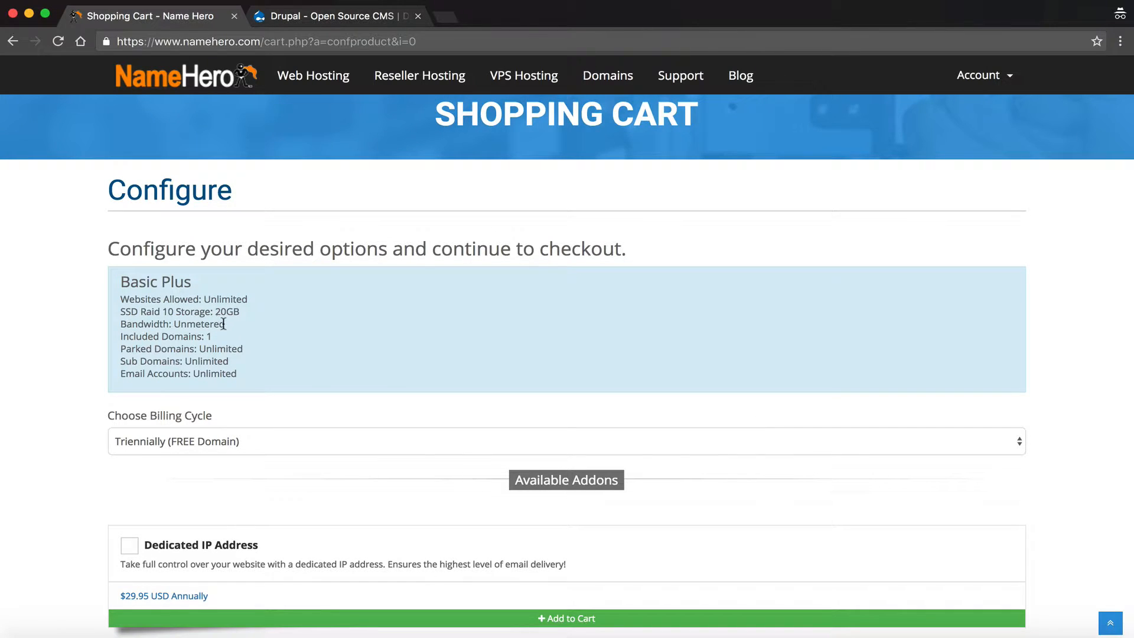
scroll(224, 323, down, 1)
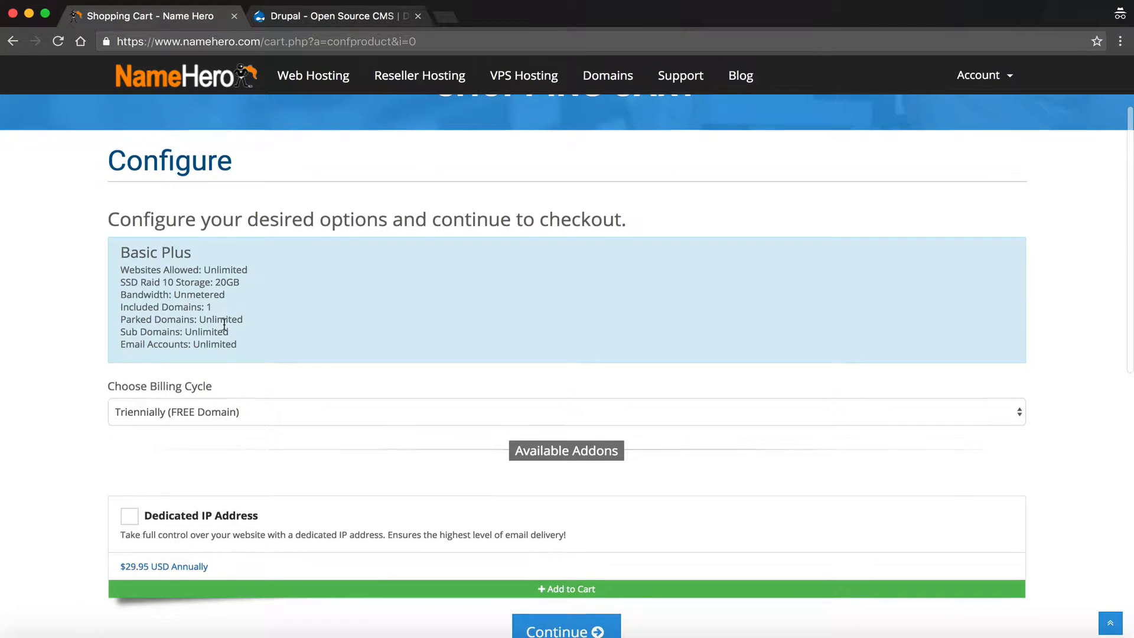
scroll(224, 323, down, 2)
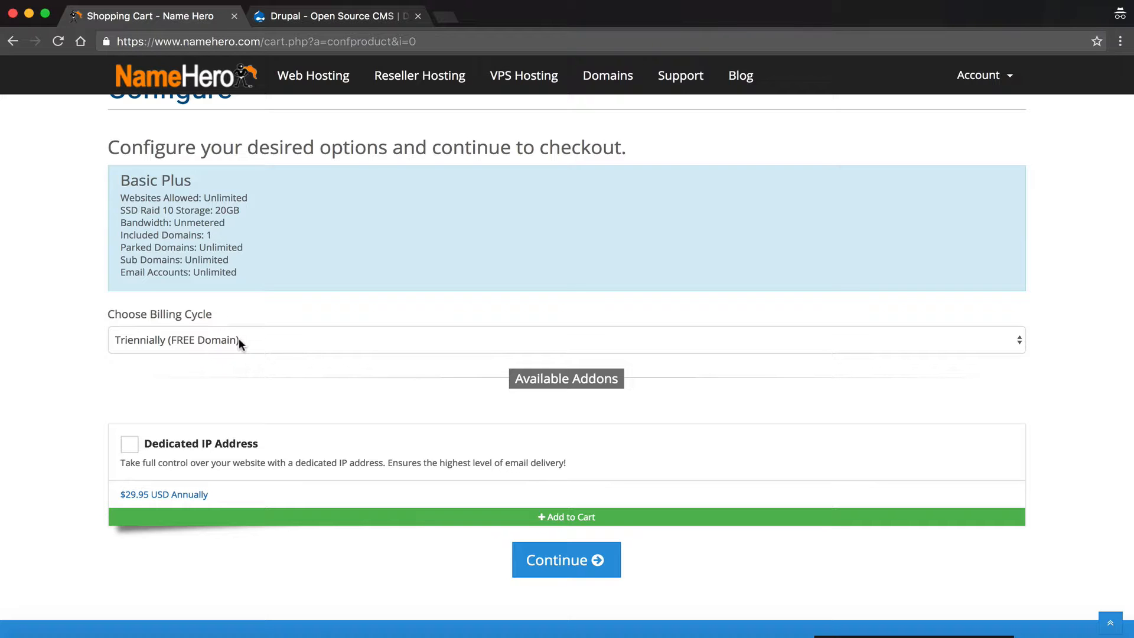
scroll(239, 340, down, 2)
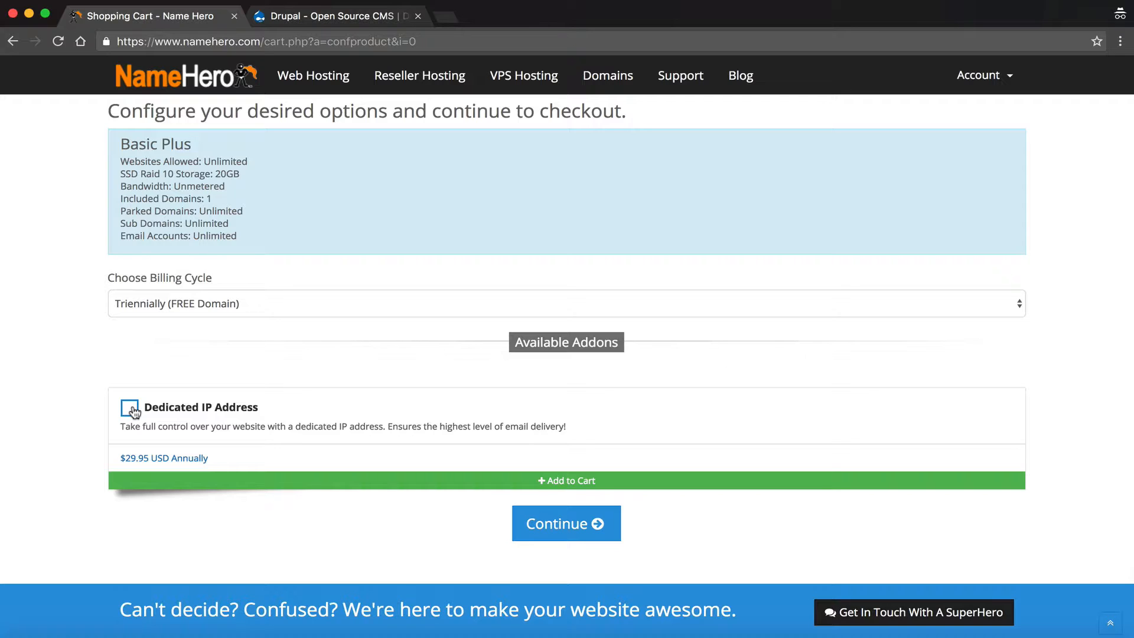
click(598, 529)
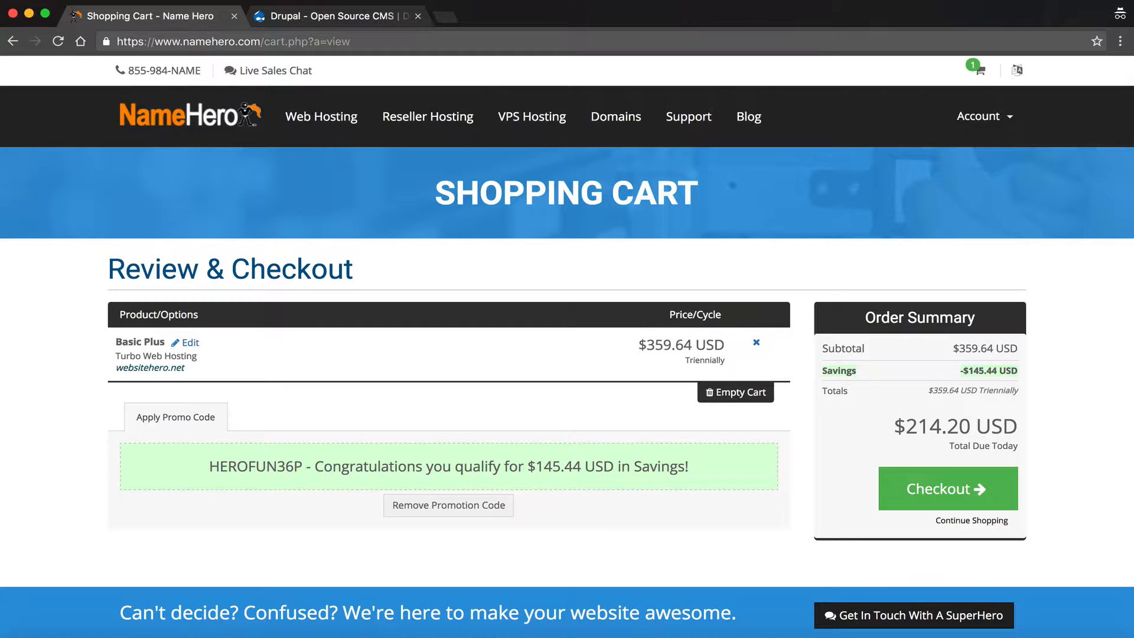
click(688, 2)
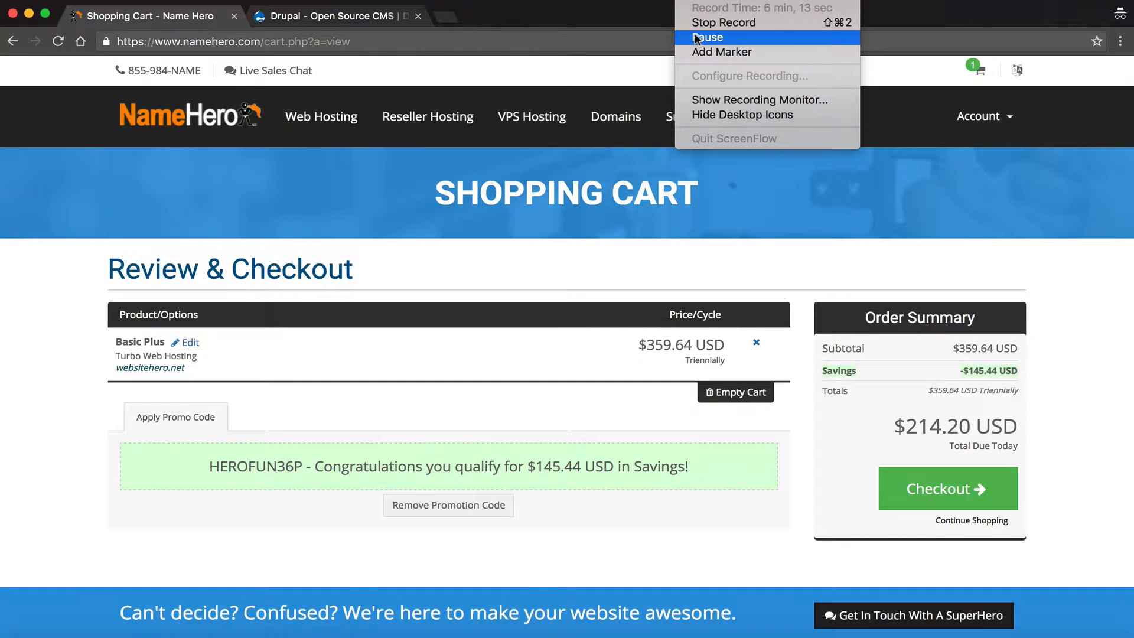
click(716, 36)
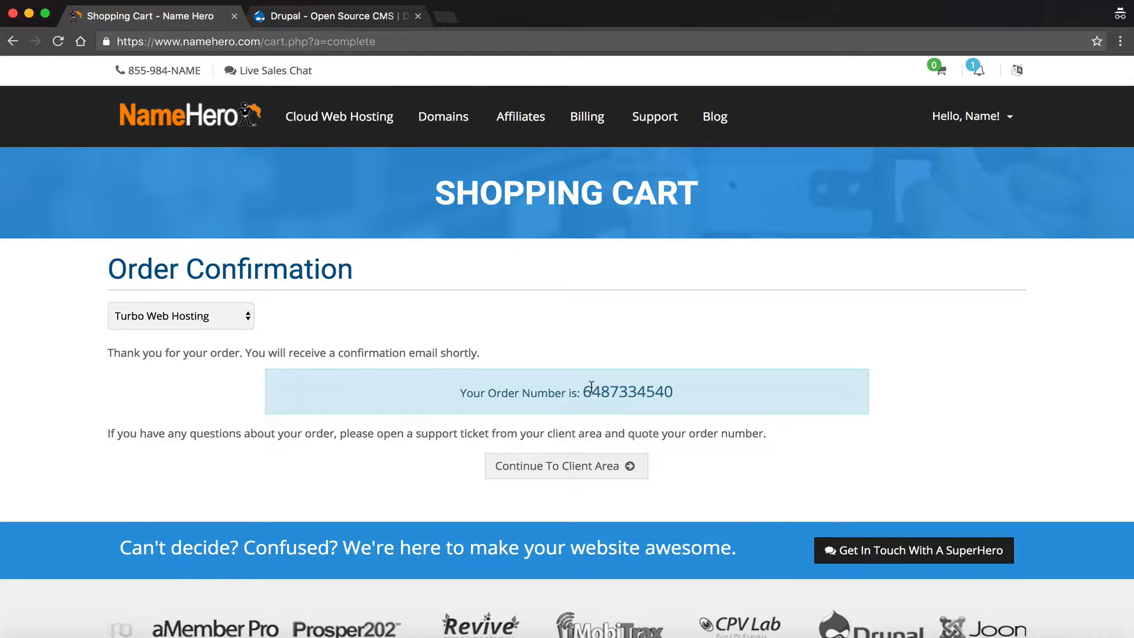
Step: Continue from the order confirmation to the client area and look over its dashboard
click(542, 471)
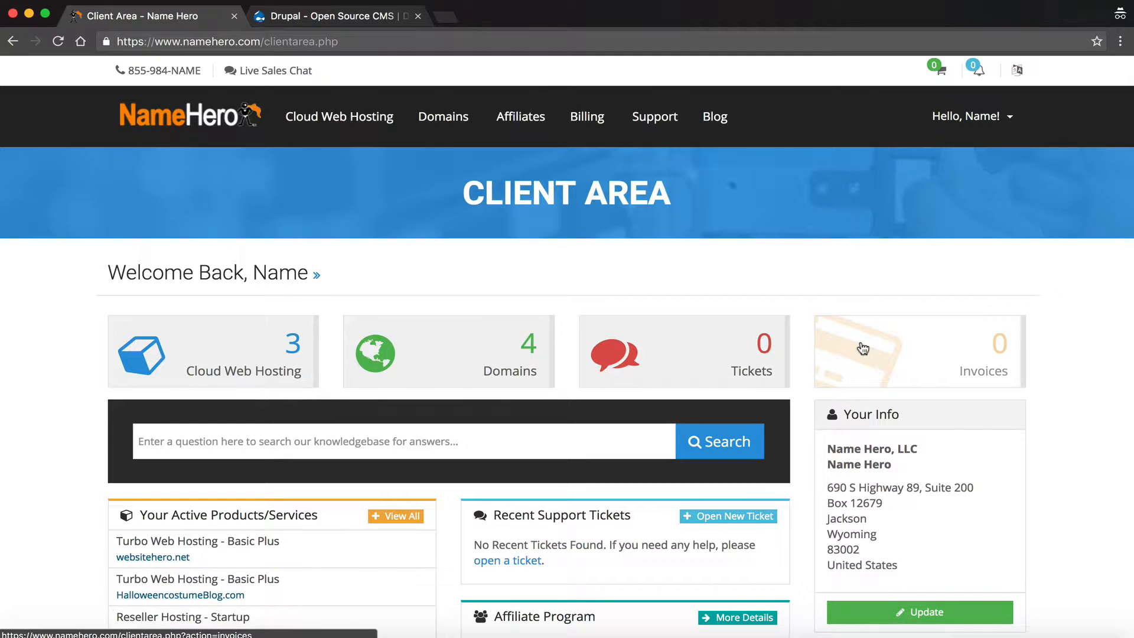
scroll(862, 349, down, 5)
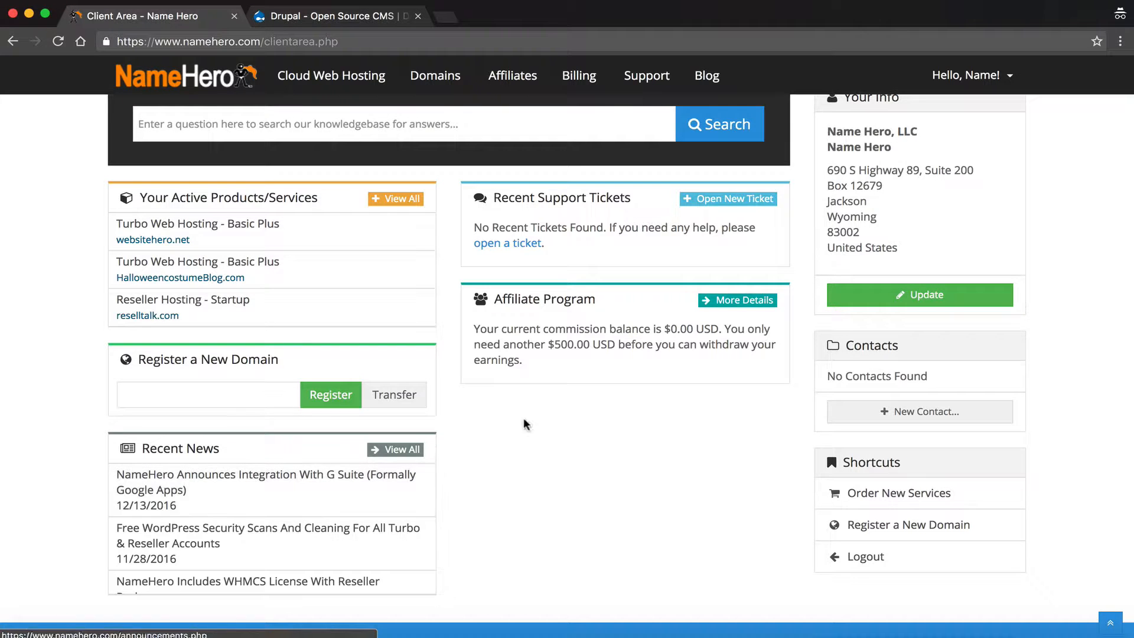
scroll(491, 393, up, 2)
scroll(491, 387, up, 5)
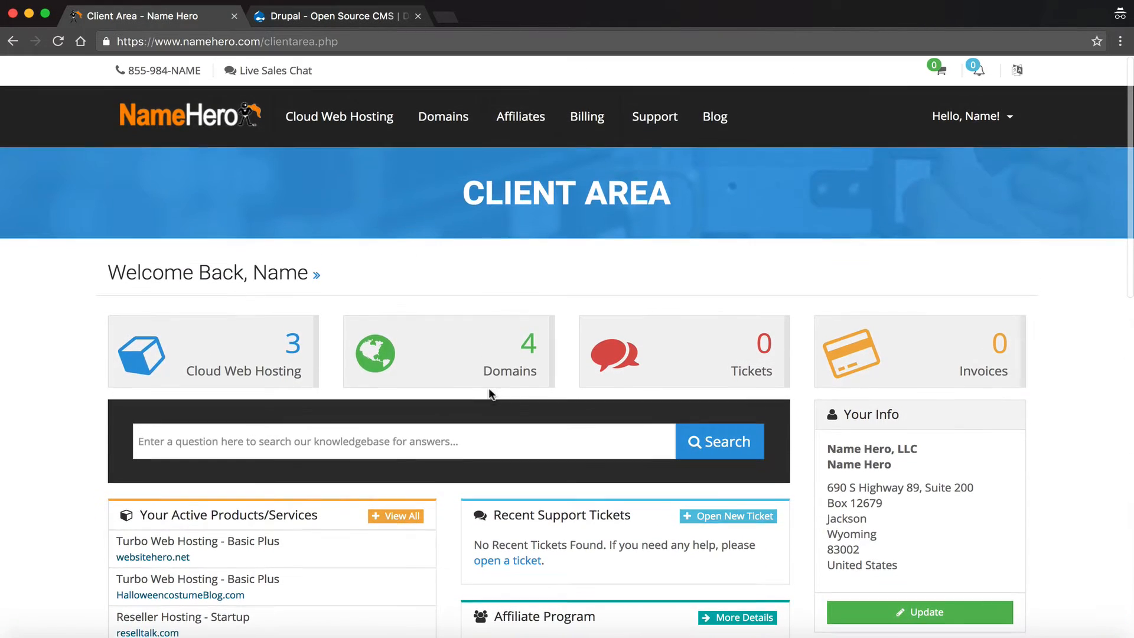
Step: Open the Basic Plus hosting service for websitehero.net and review its package details, server information and usage statistics
click(284, 371)
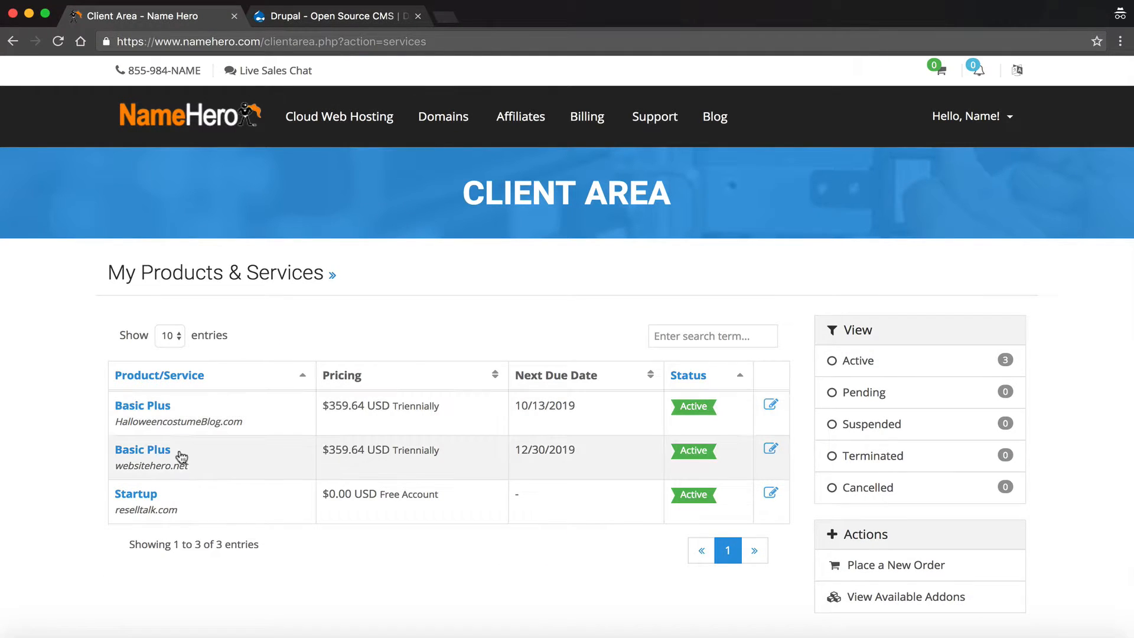
drag(197, 468, 113, 470)
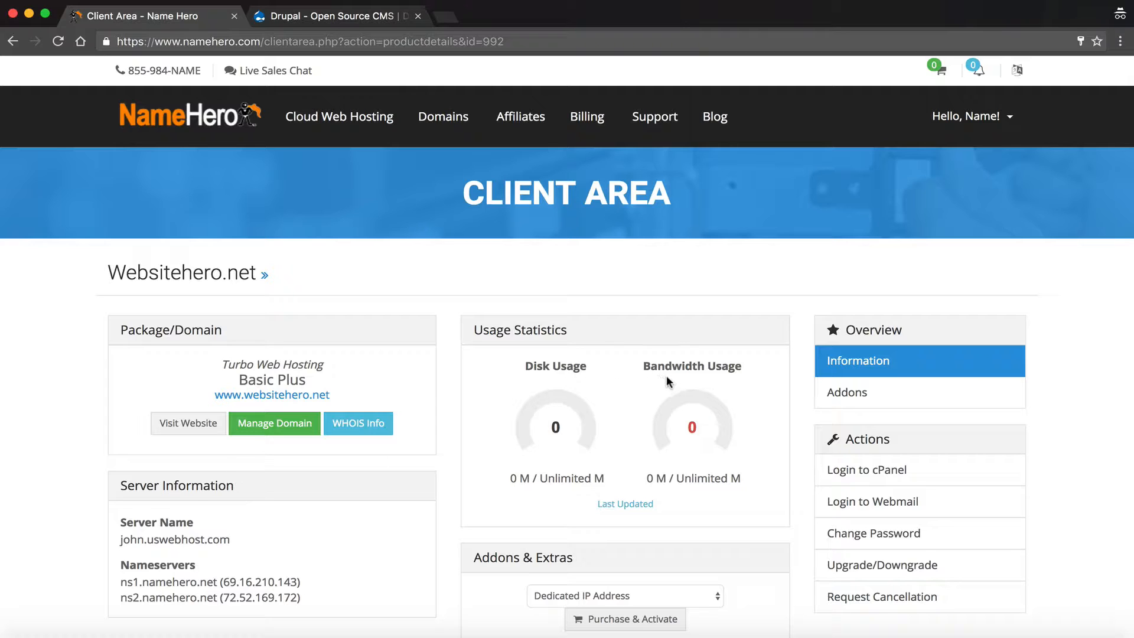
scroll(667, 381, down, 3)
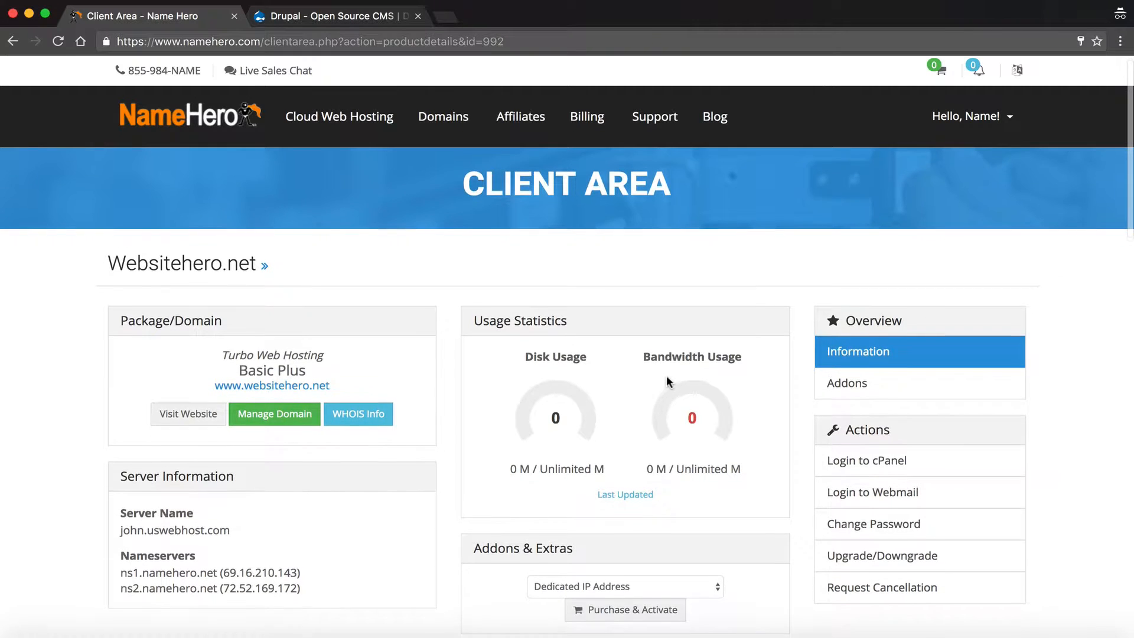
scroll(668, 380, down, 4)
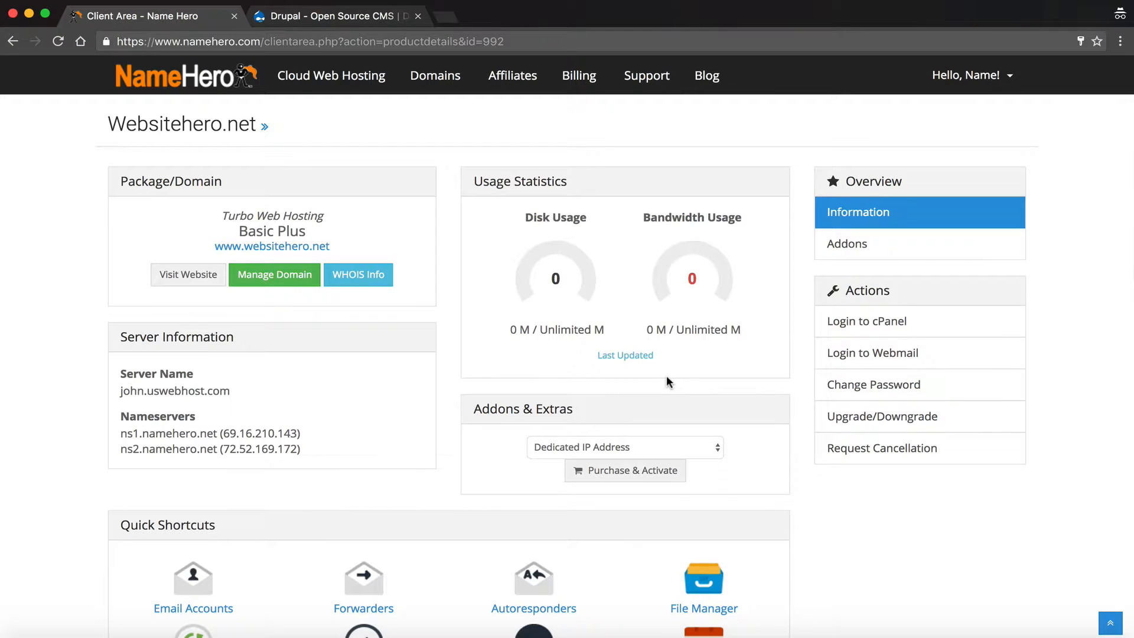
scroll(667, 381, up, 4)
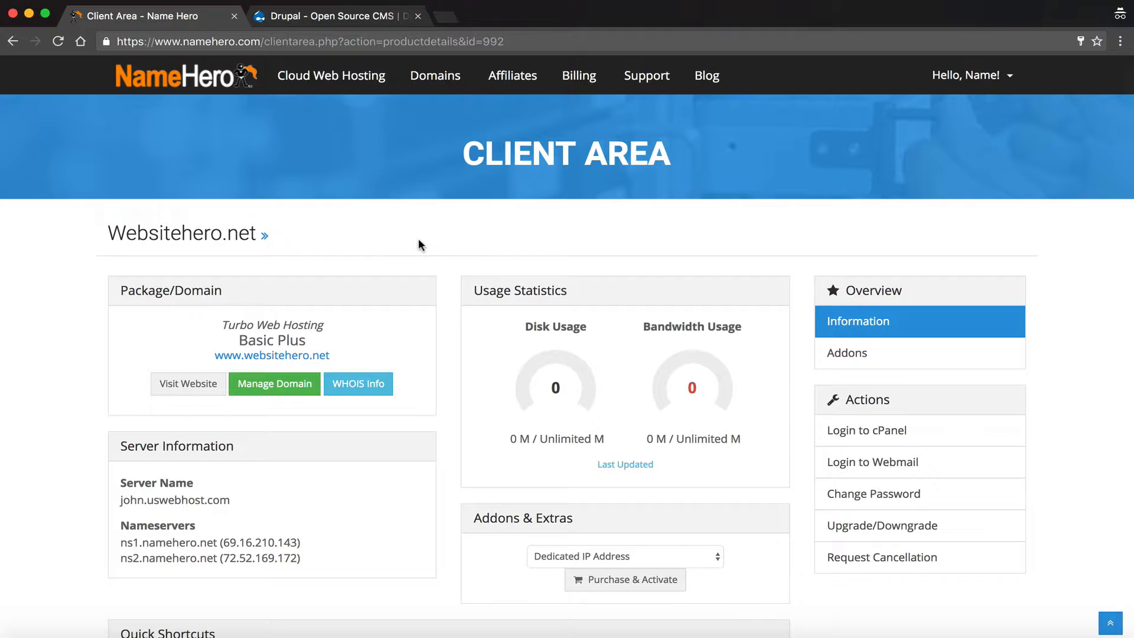
Step: Open the websitehero.net domain's nameserver settings in a separate browser tab and choose to use custom nameservers
click(436, 75)
super+click(417, 114)
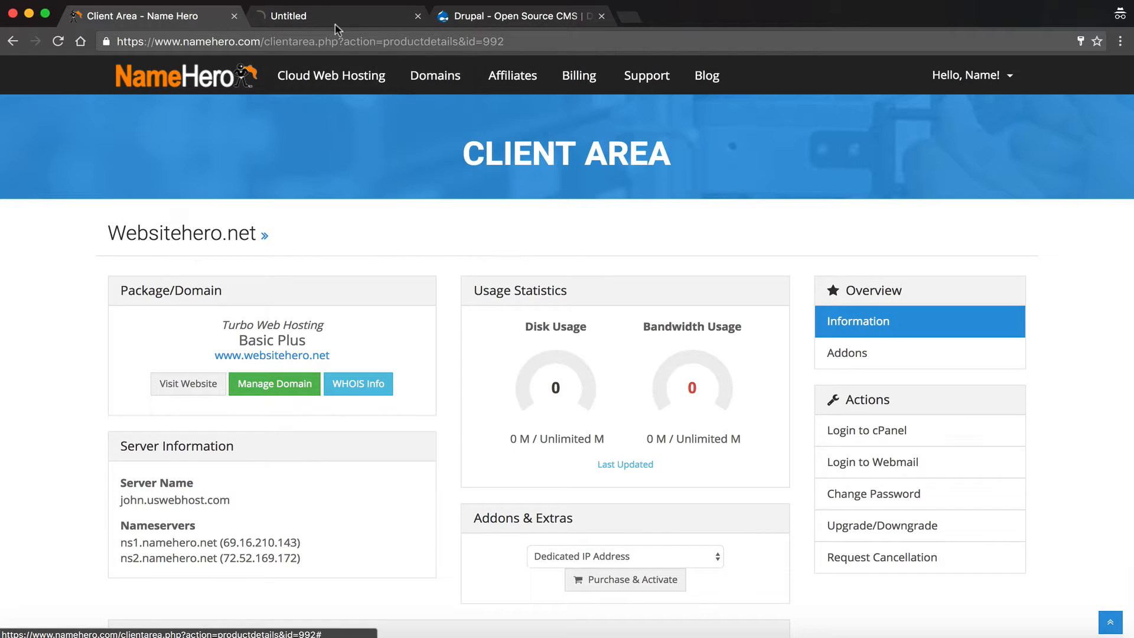
click(331, 17)
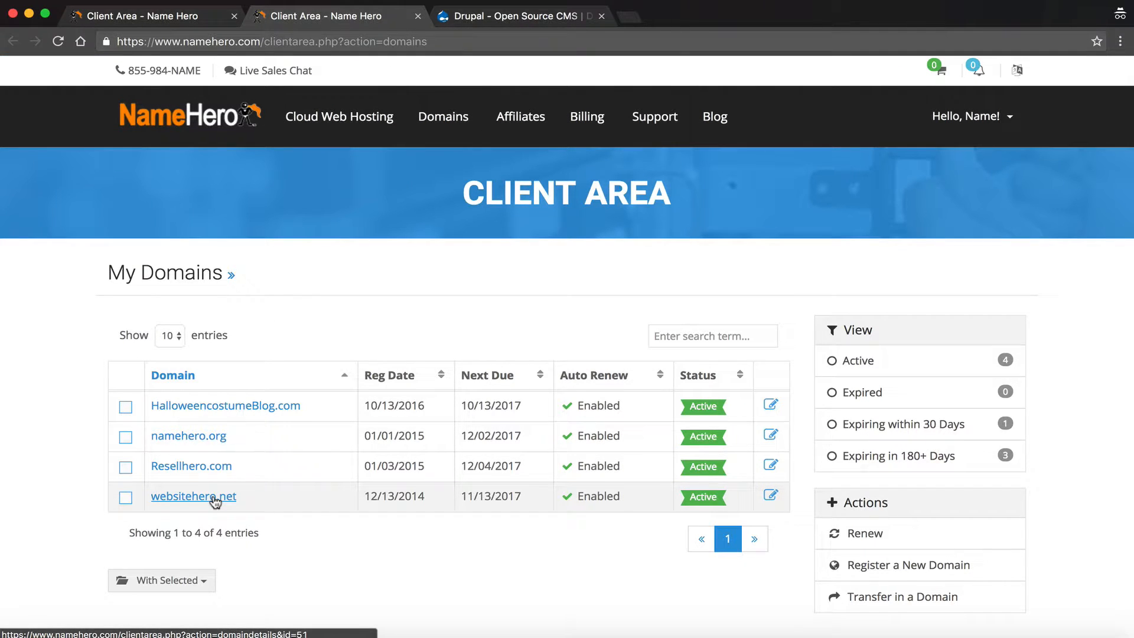
click(215, 498)
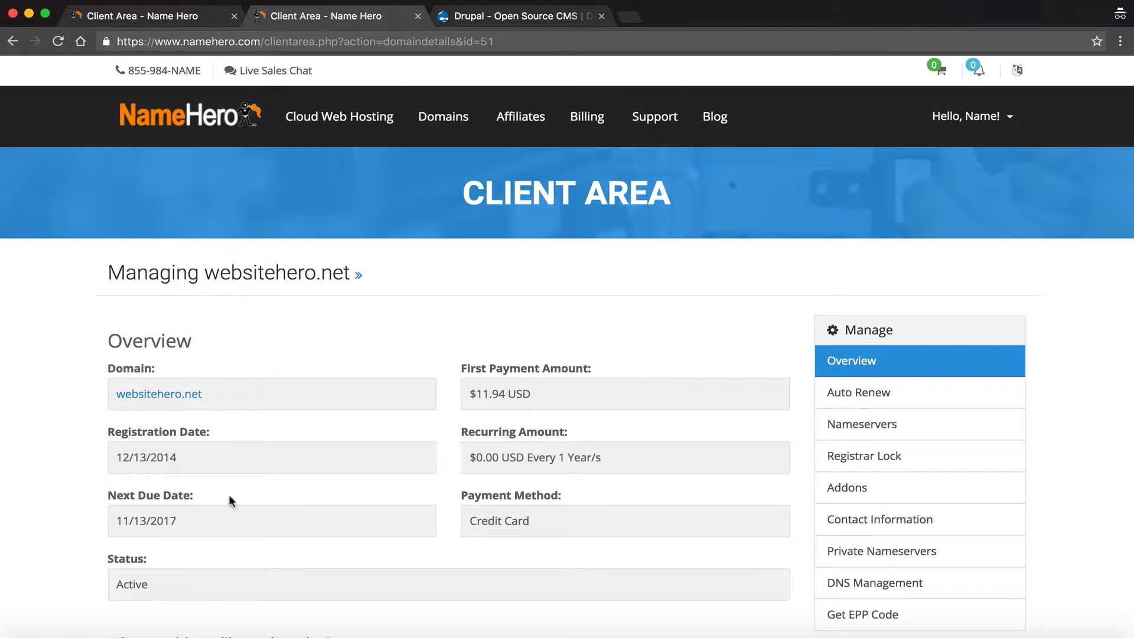
click(839, 425)
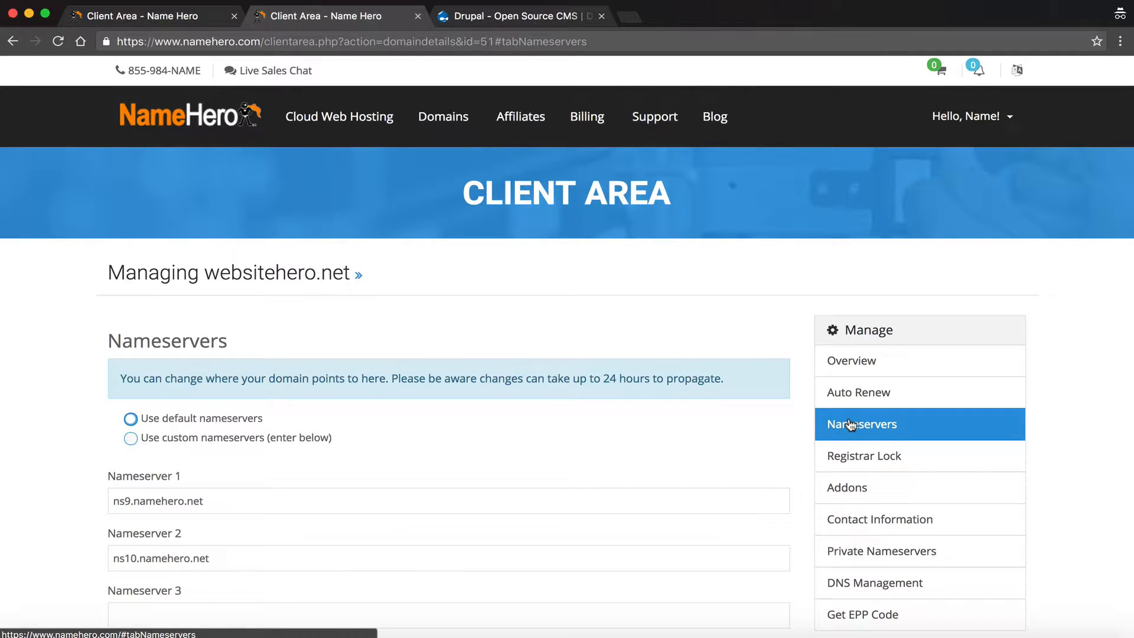
click(130, 439)
Step: Copy ns1.namehero.net from the hosting service's server information and enter it as Nameserver 1 for the domain
click(147, 17)
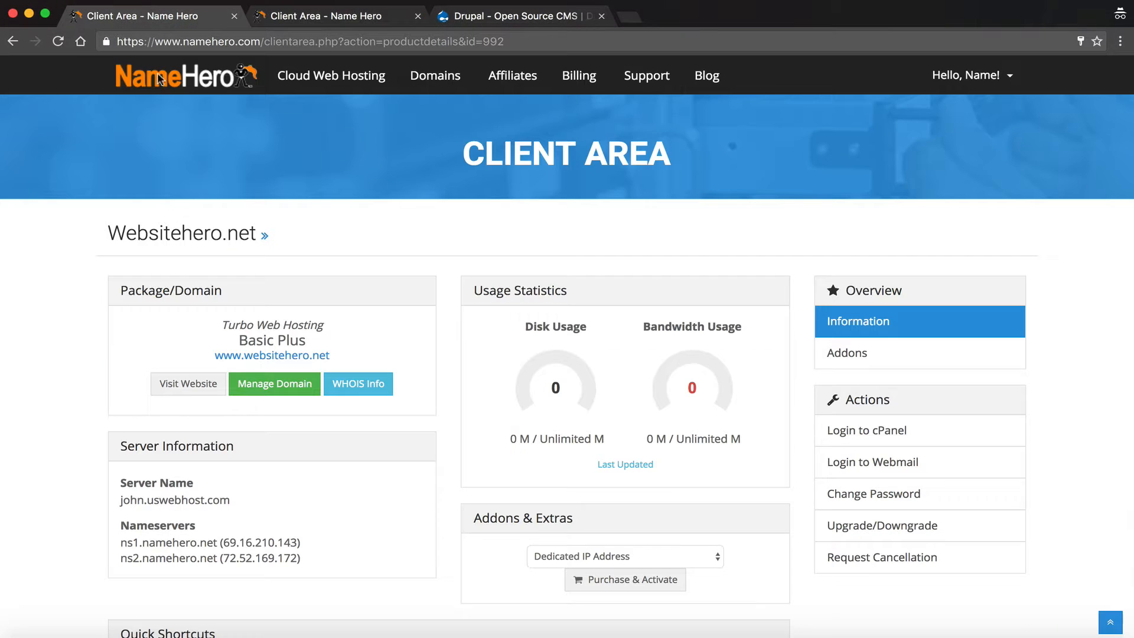
drag(120, 541, 215, 537)
key(super+c)
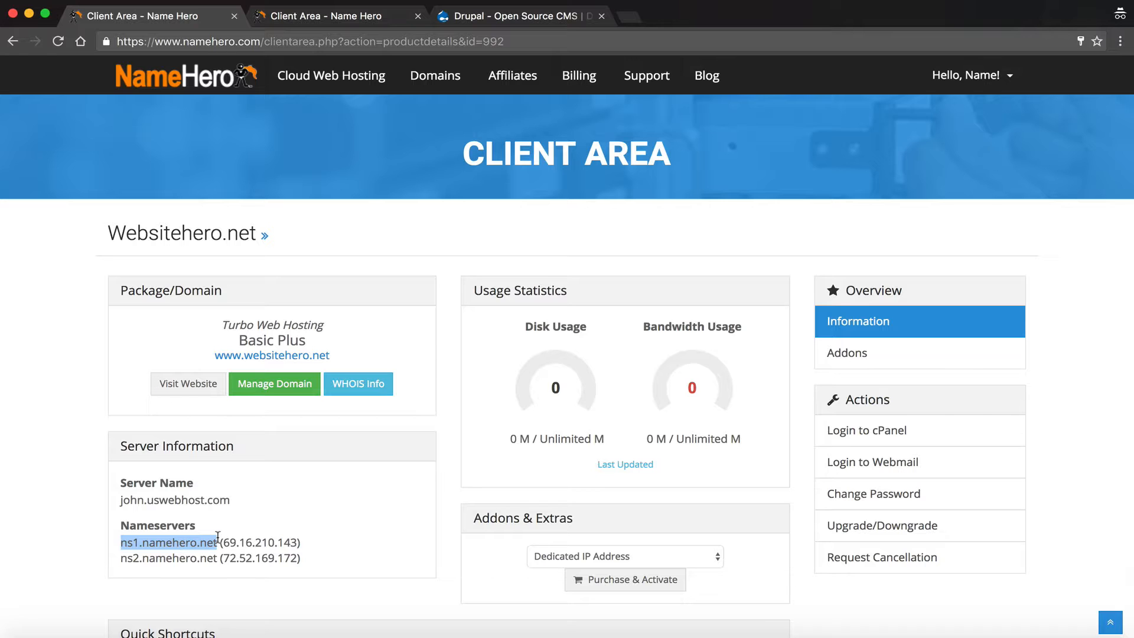
click(352, 14)
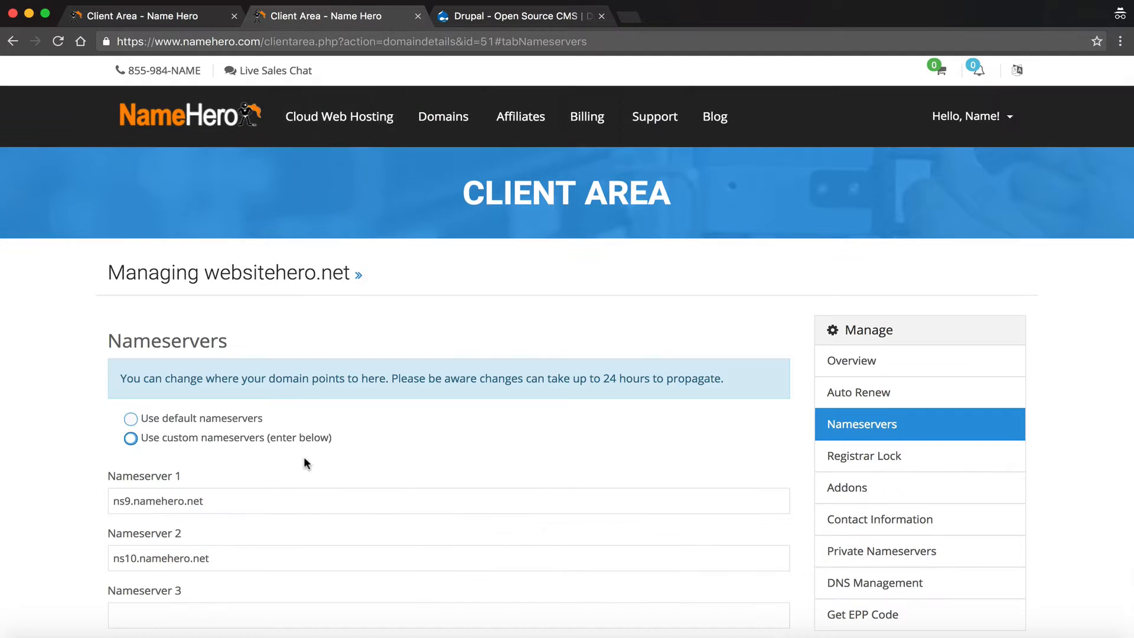
triple_click(244, 495)
key(super+v)
Step: Copy ns2.namehero.net from the hosting service's server information into Nameserver 2 and save the domain's nameserver changes
click(129, 12)
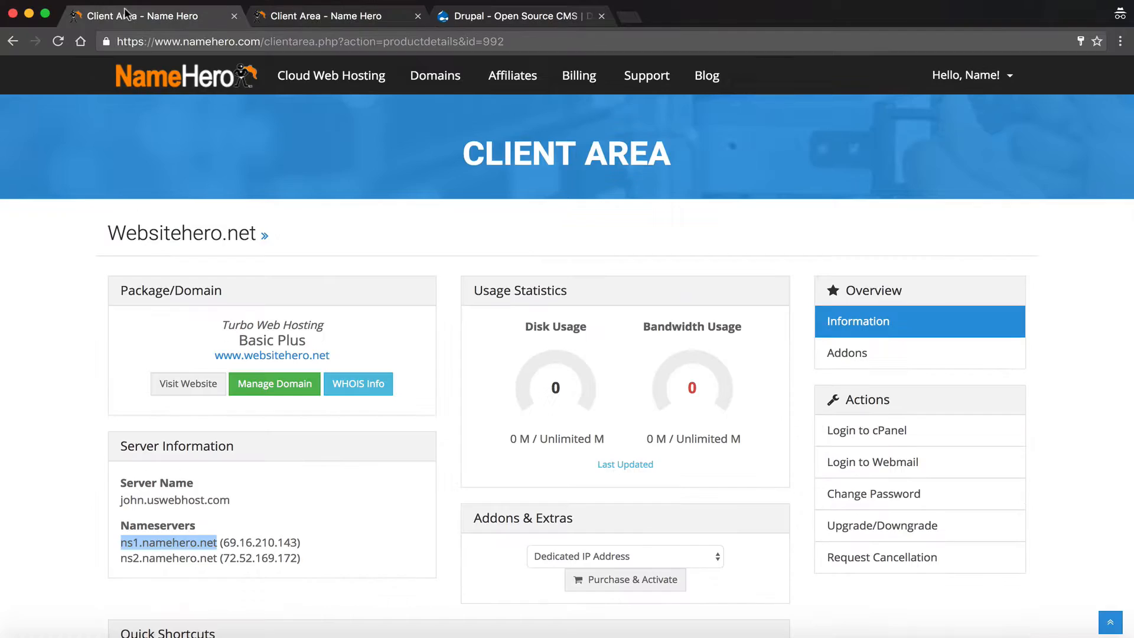
drag(120, 558, 217, 556)
key(super+c)
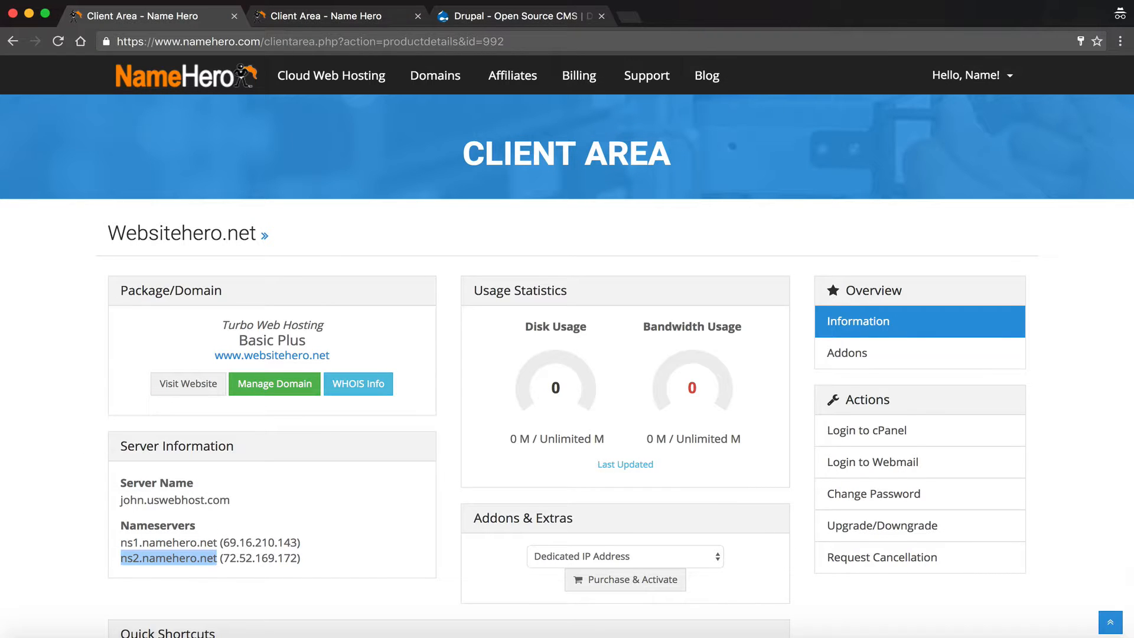
click(383, 16)
drag(113, 558, 232, 575)
key(super+v)
scroll(83, 493, down, 5)
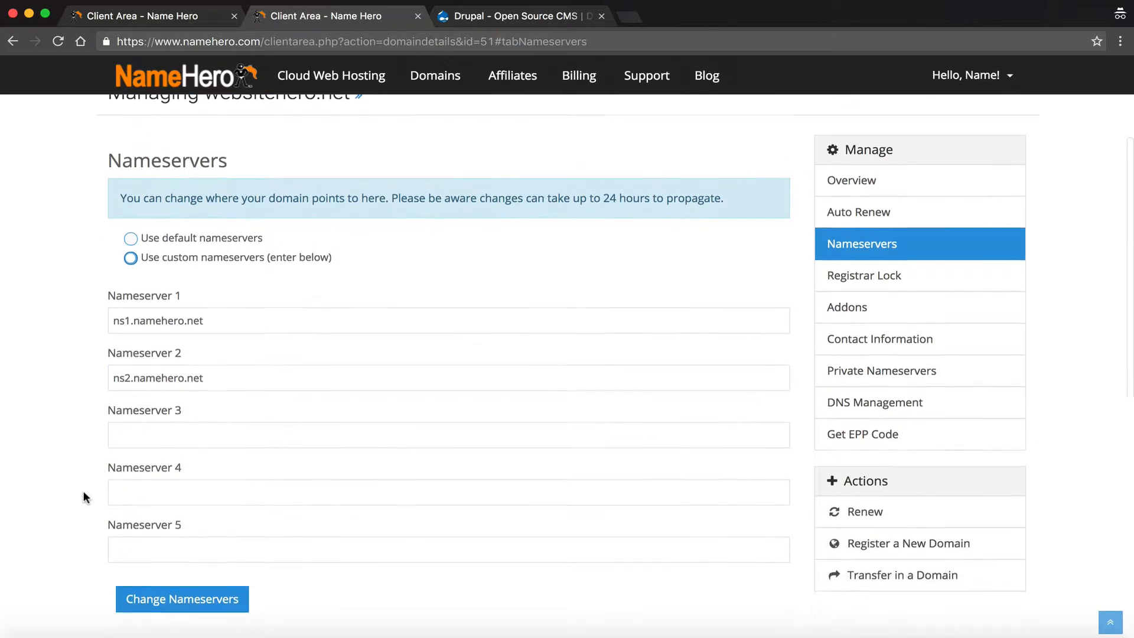
click(153, 499)
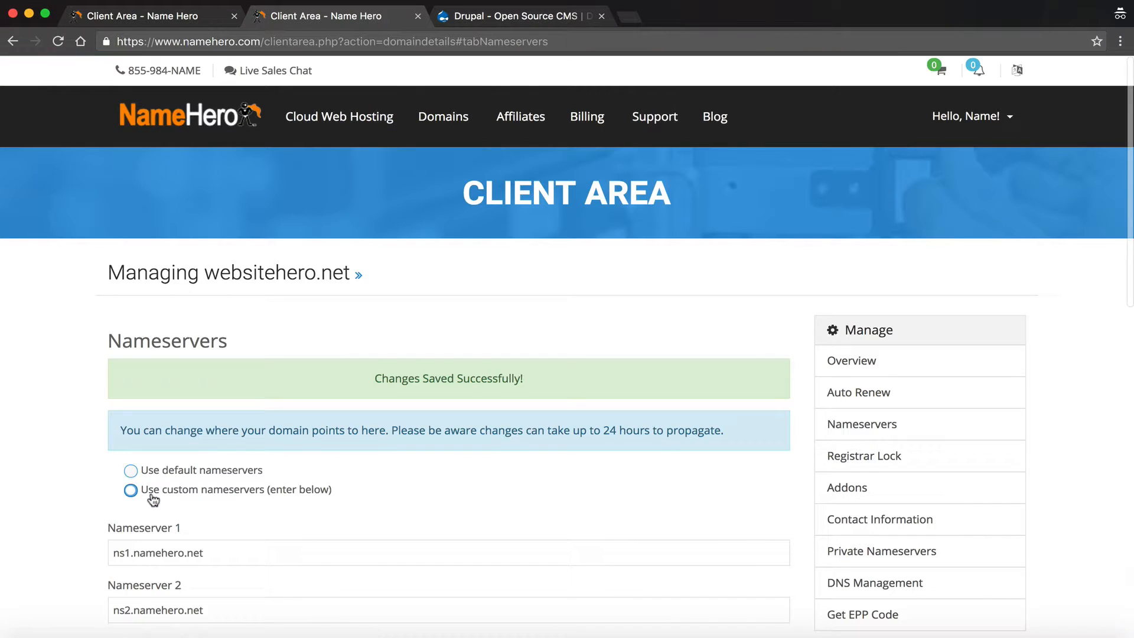
scroll(163, 418, down, 1)
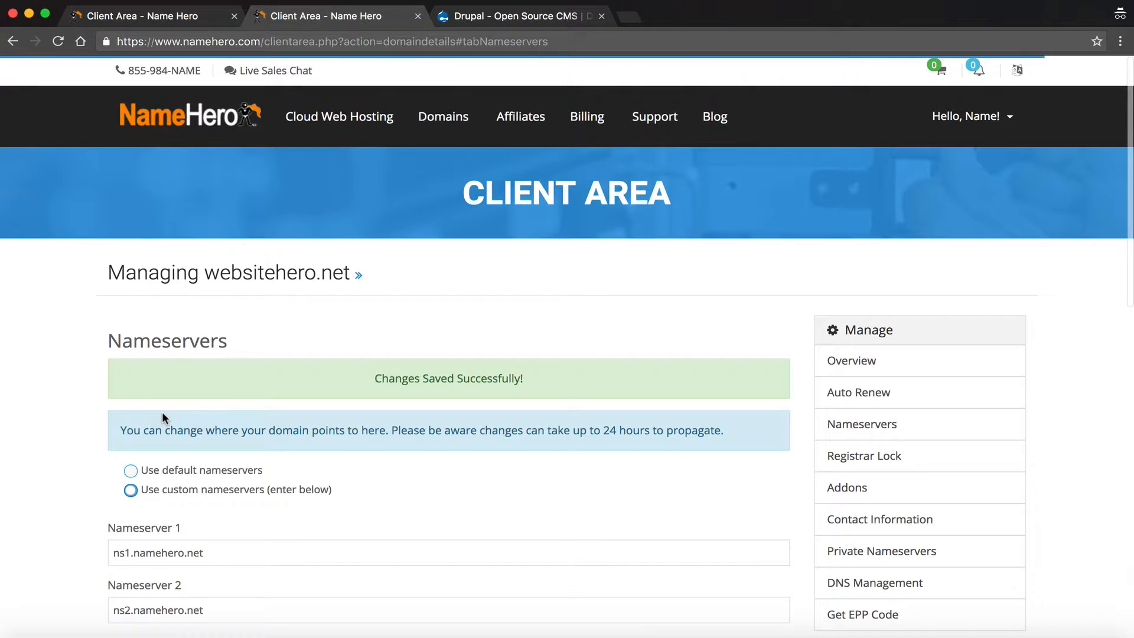
Step: Return to the websitehero.net hosting details, log in to its cPanel and dismiss the User Manager introduction
click(176, 18)
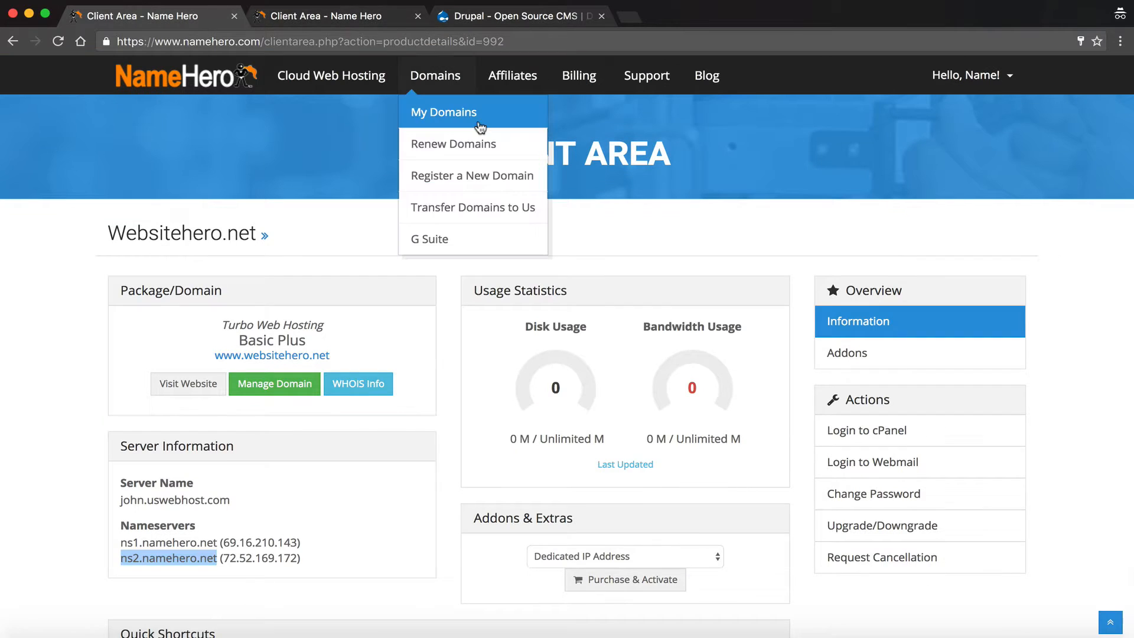
click(269, 484)
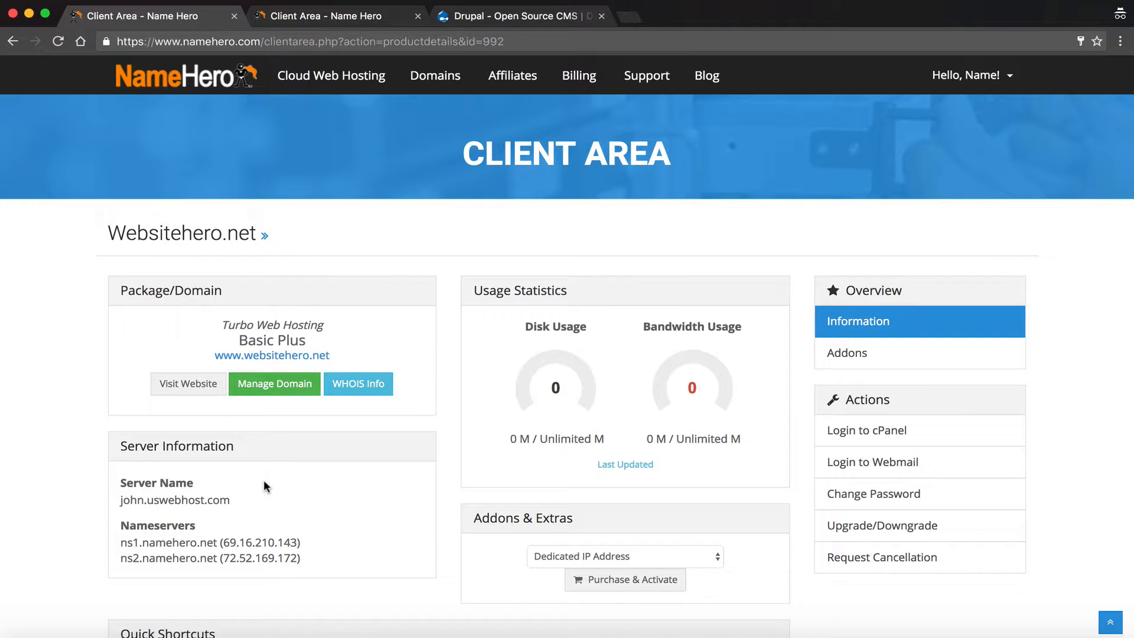
click(853, 434)
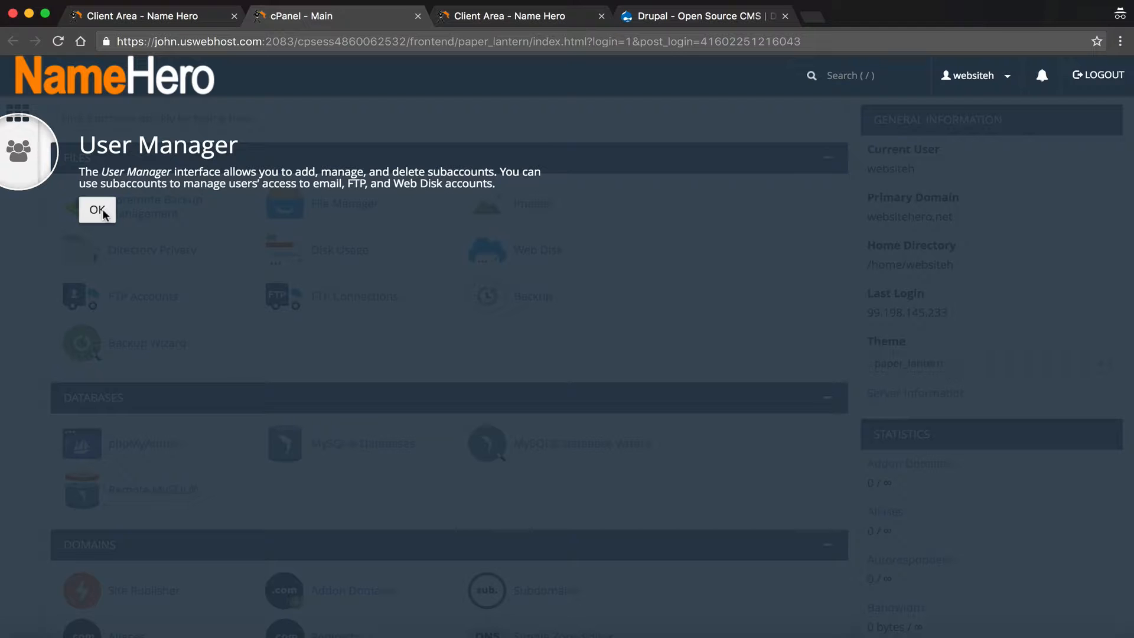
click(98, 210)
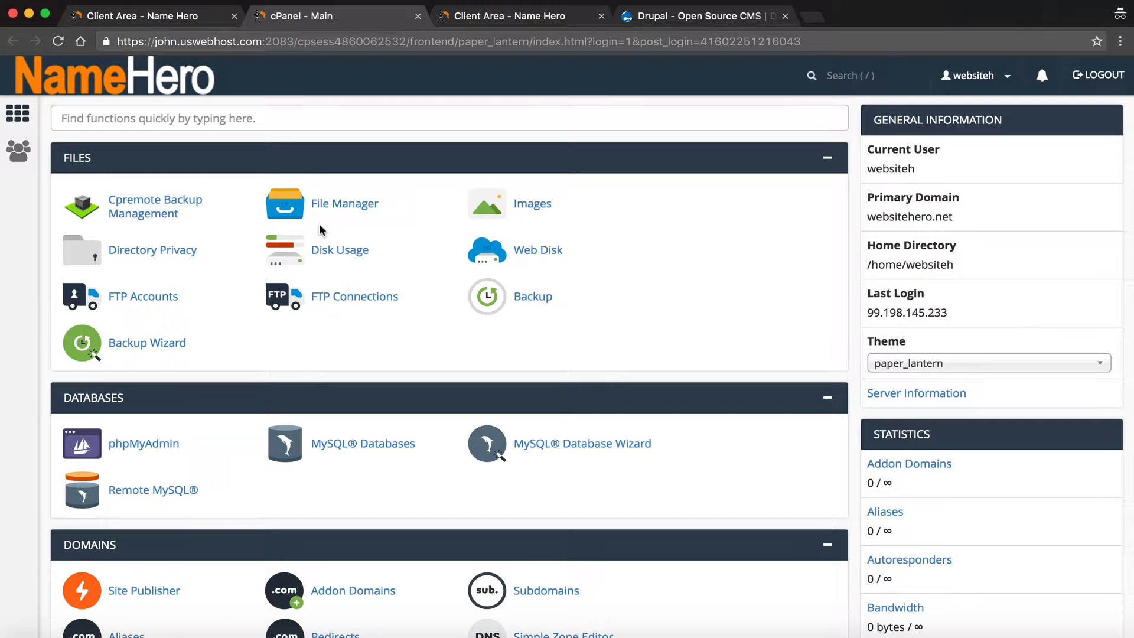
Step: Look over cPanel's file, database, domain and email sections and the account statistics
scroll(318, 248, down, 2)
scroll(320, 230, down, 4)
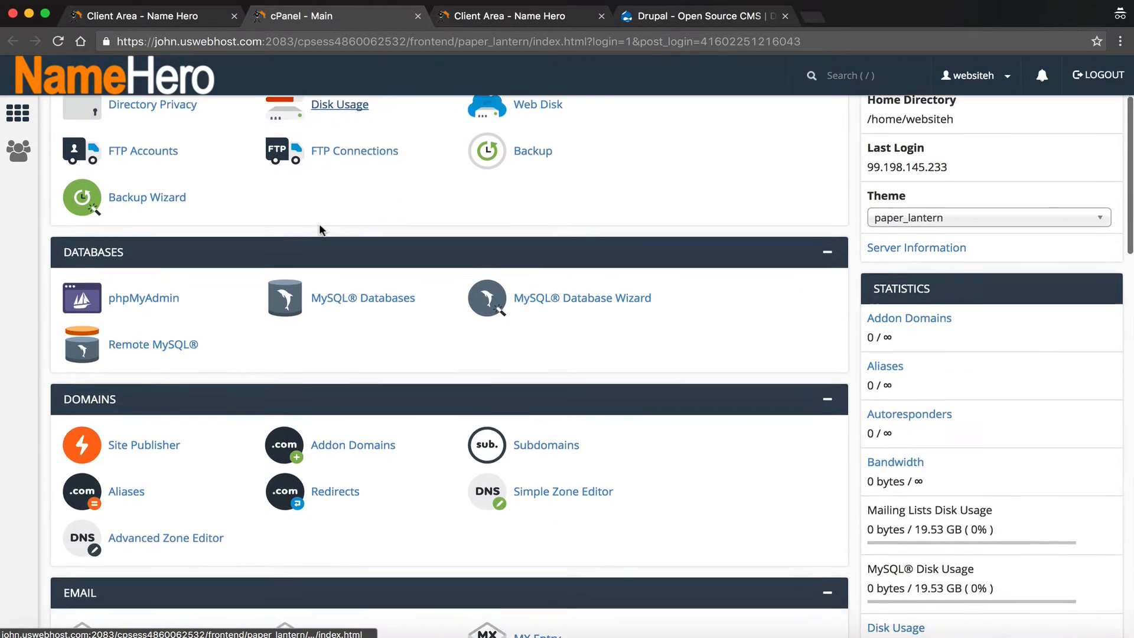
scroll(320, 228, down, 3)
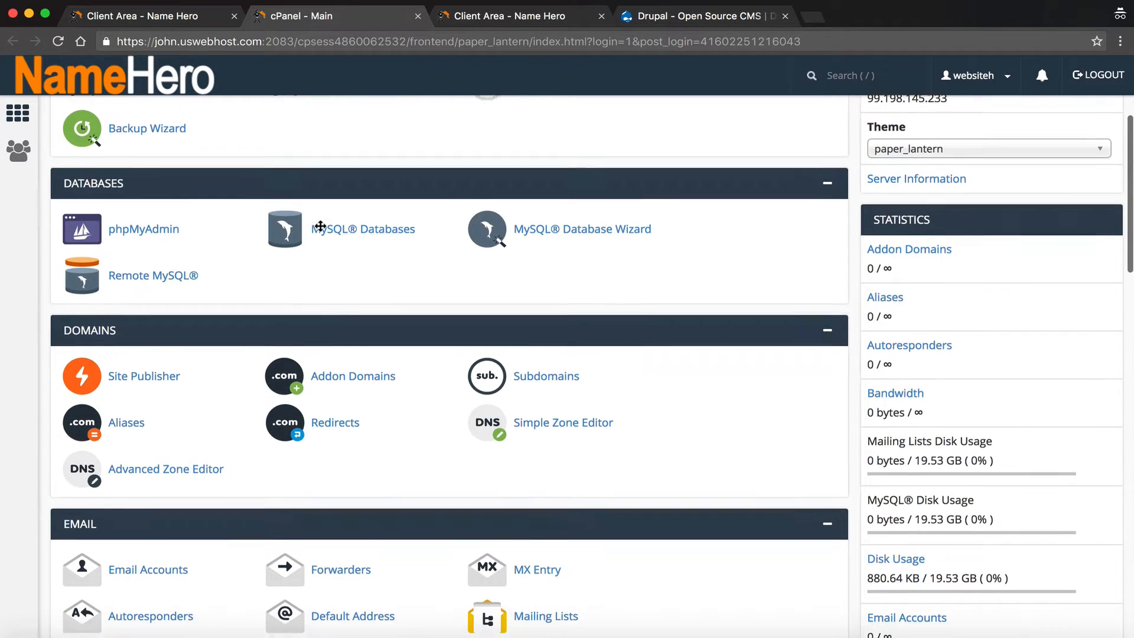
scroll(321, 230, up, 2)
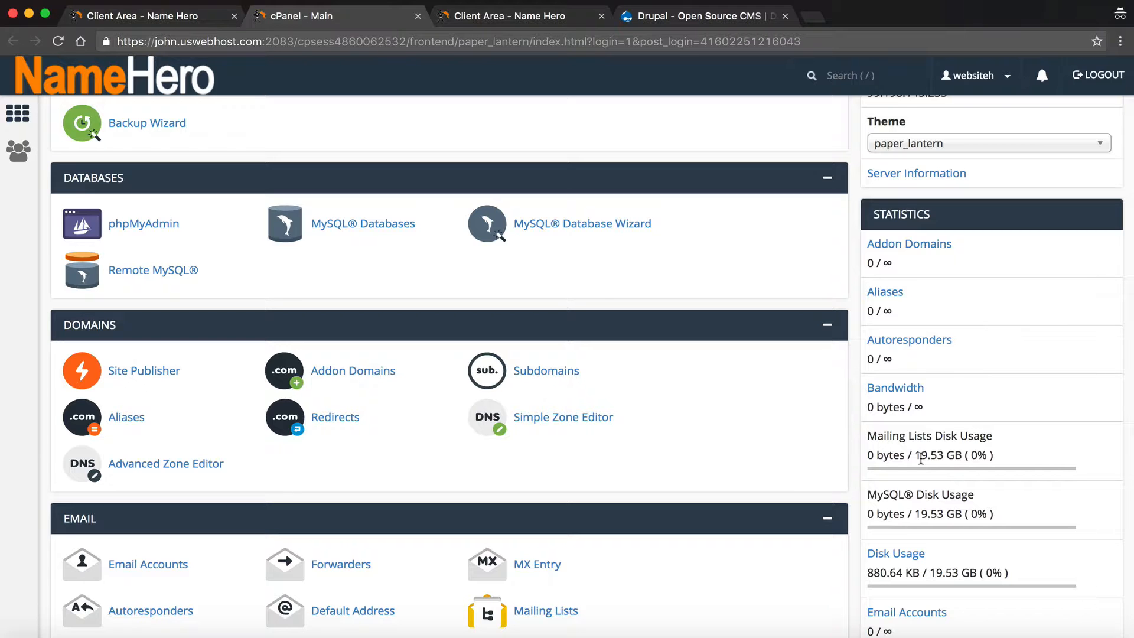
scroll(921, 458, up, 5)
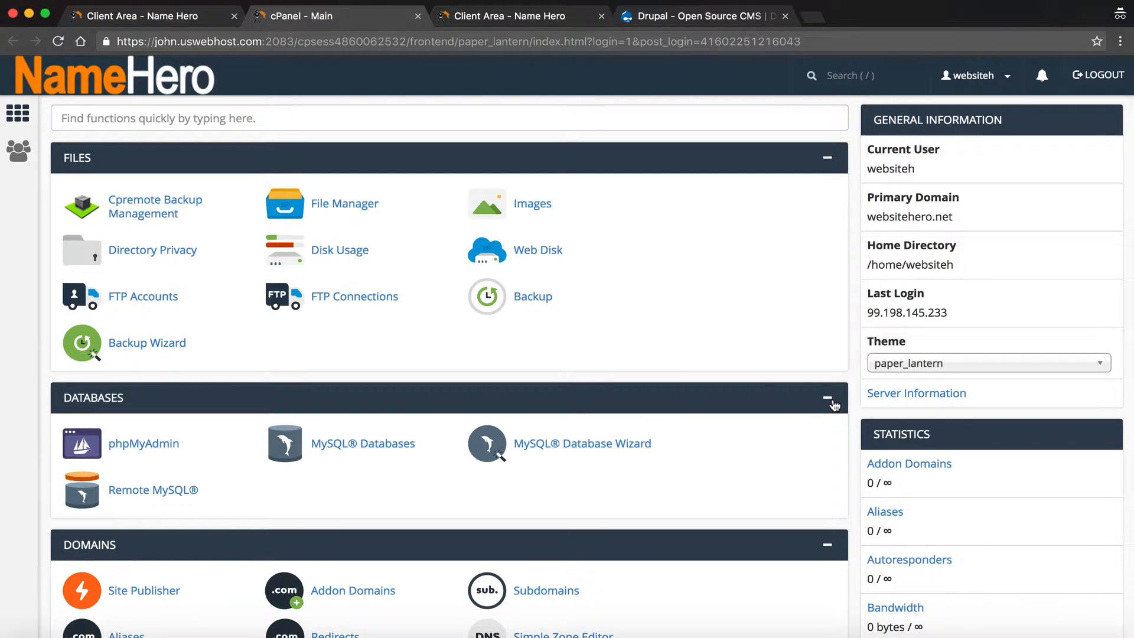
Step: Open the Drupal 7 script from the Softaculous Apps Installer, review its overview and bring up its installation form
scroll(708, 341, down, 5)
scroll(707, 337, down, 20)
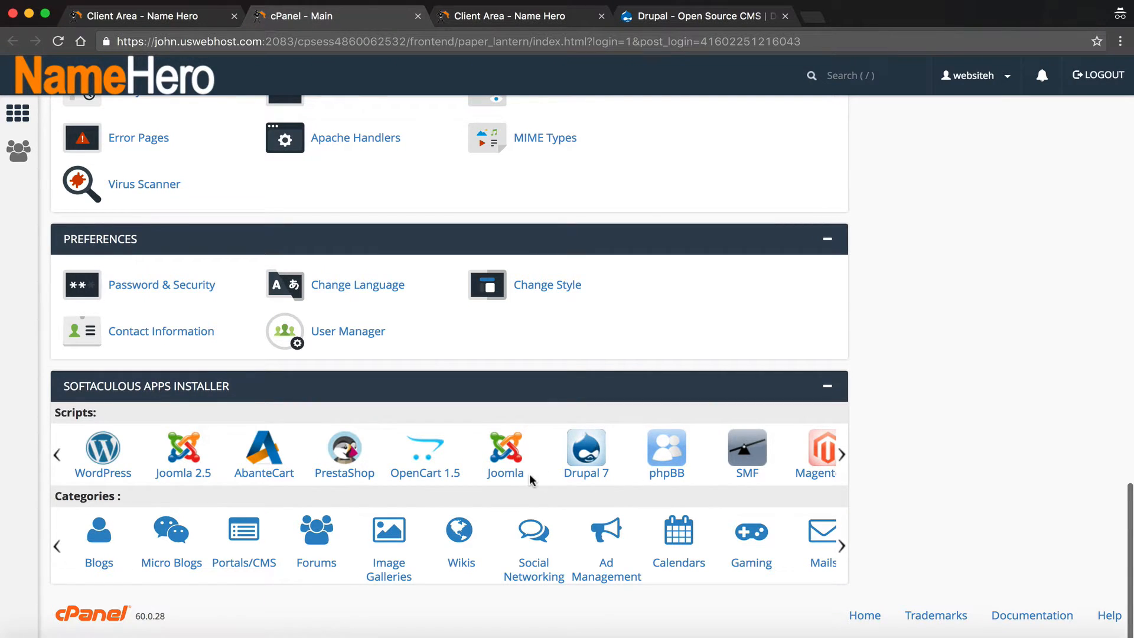
click(577, 480)
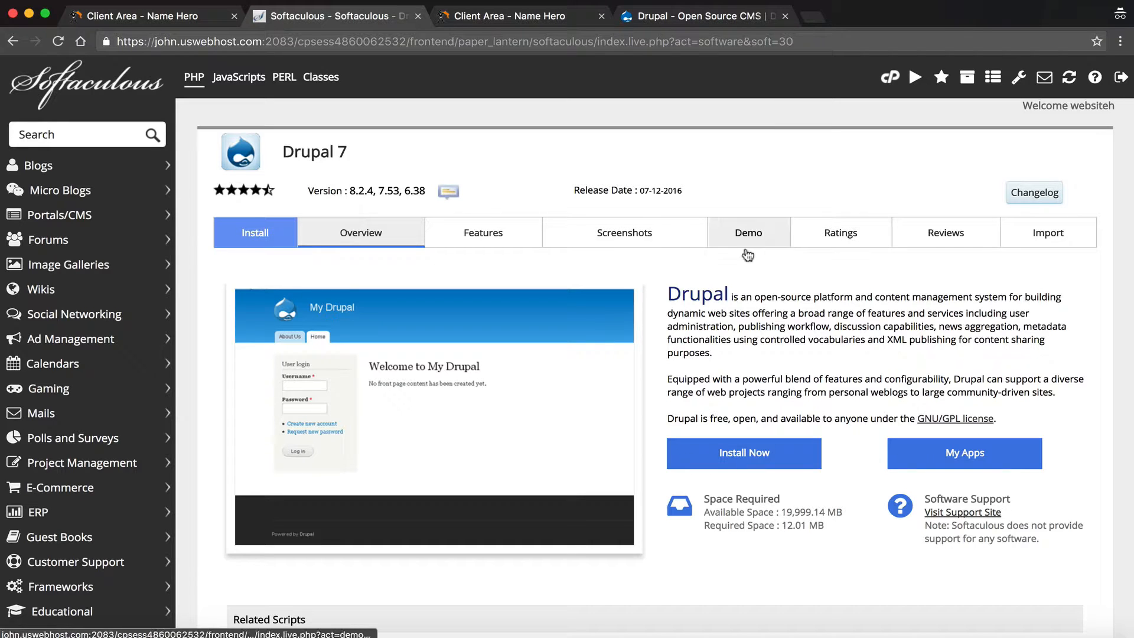
scroll(723, 331, down, 3)
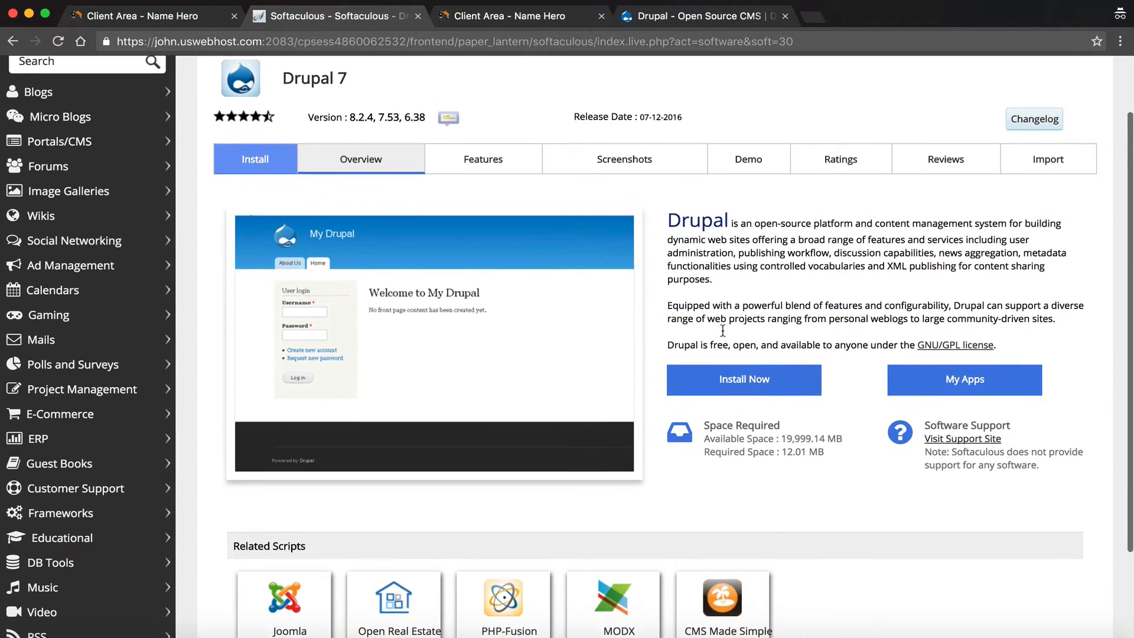
click(662, 17)
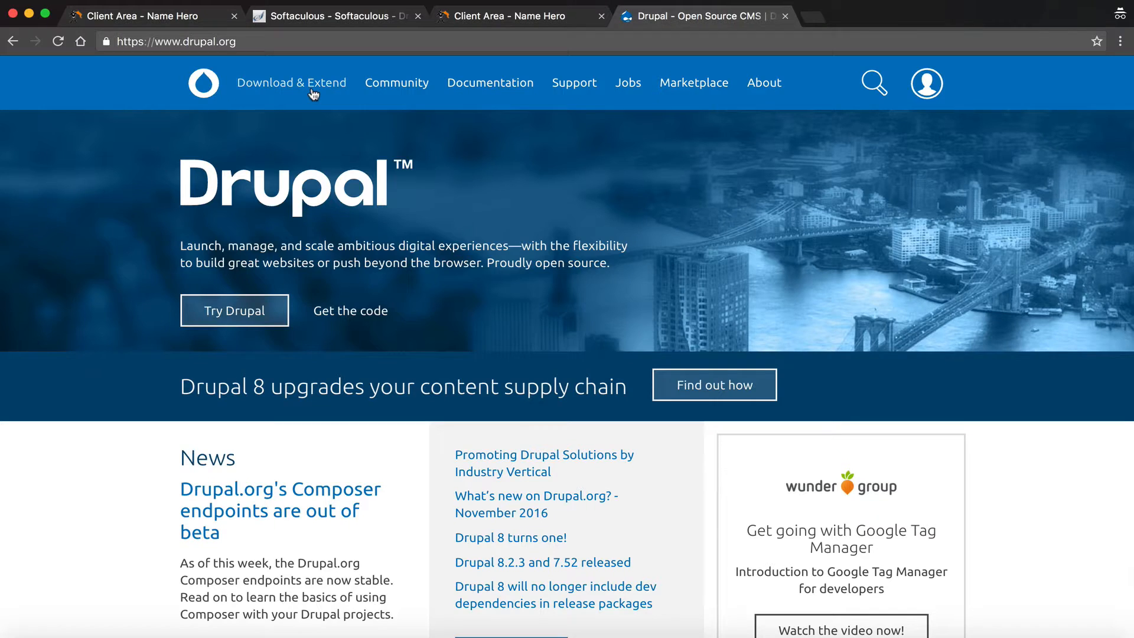
click(331, 16)
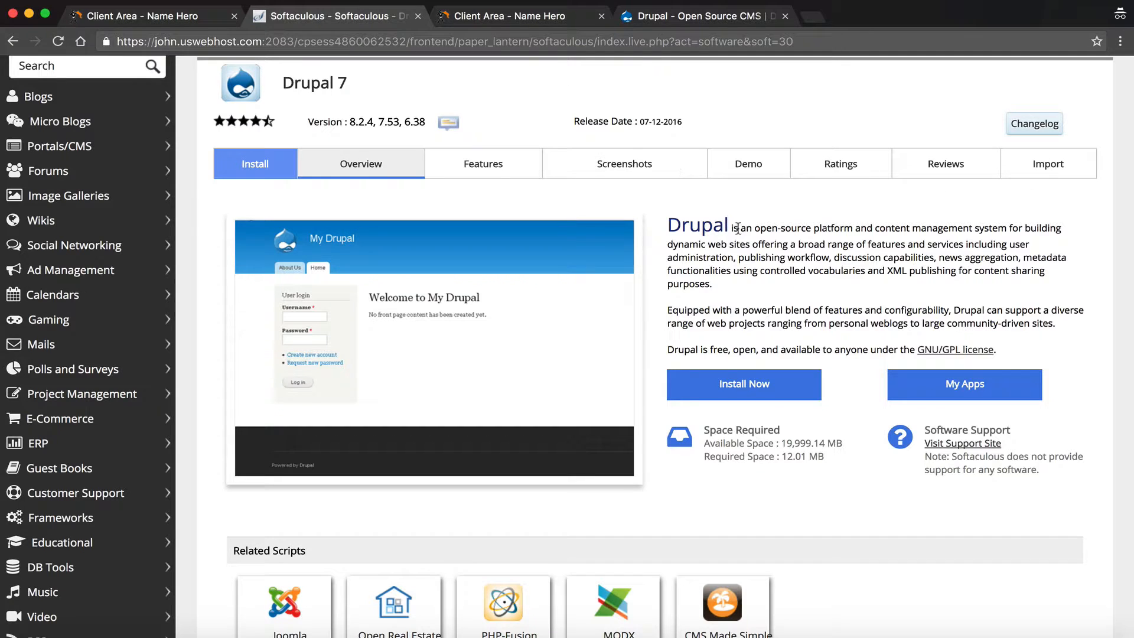
click(774, 382)
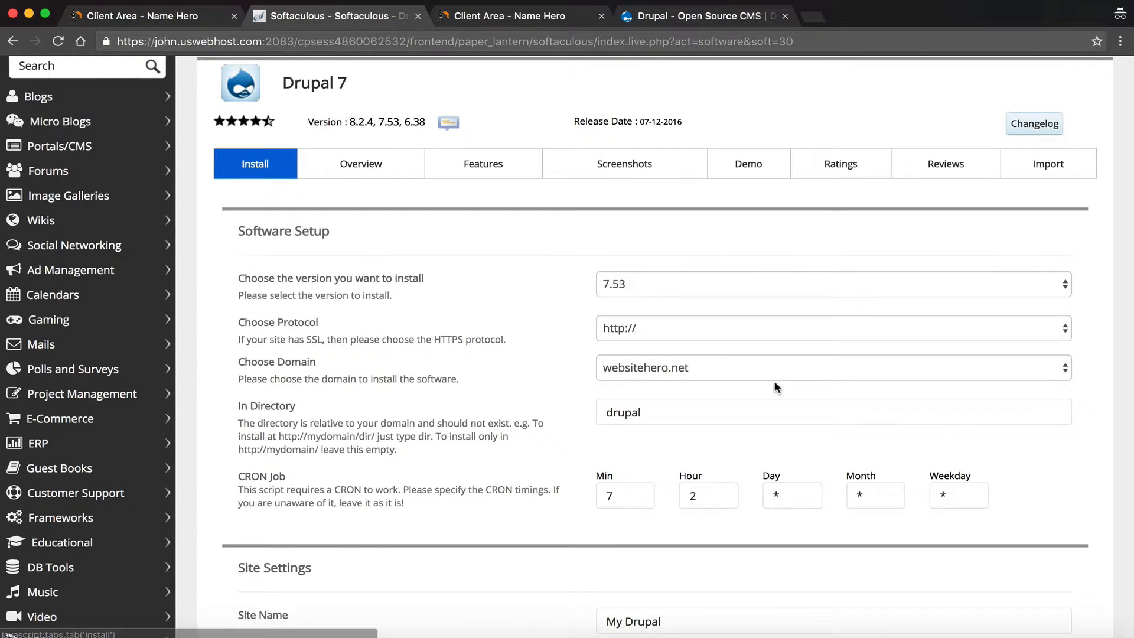
click(742, 285)
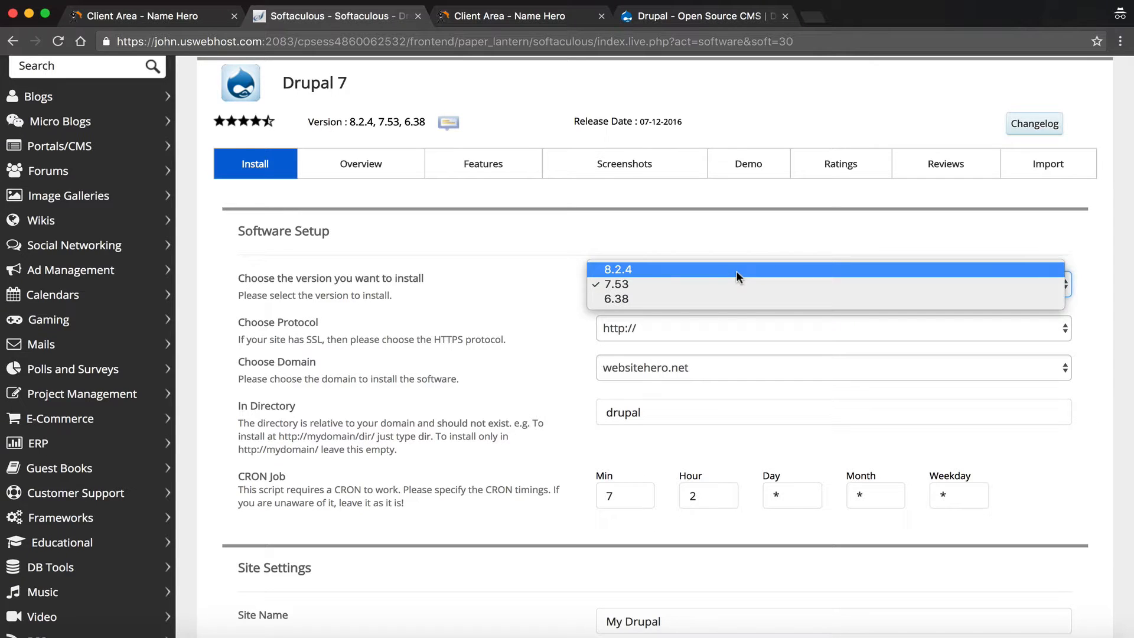
click(736, 271)
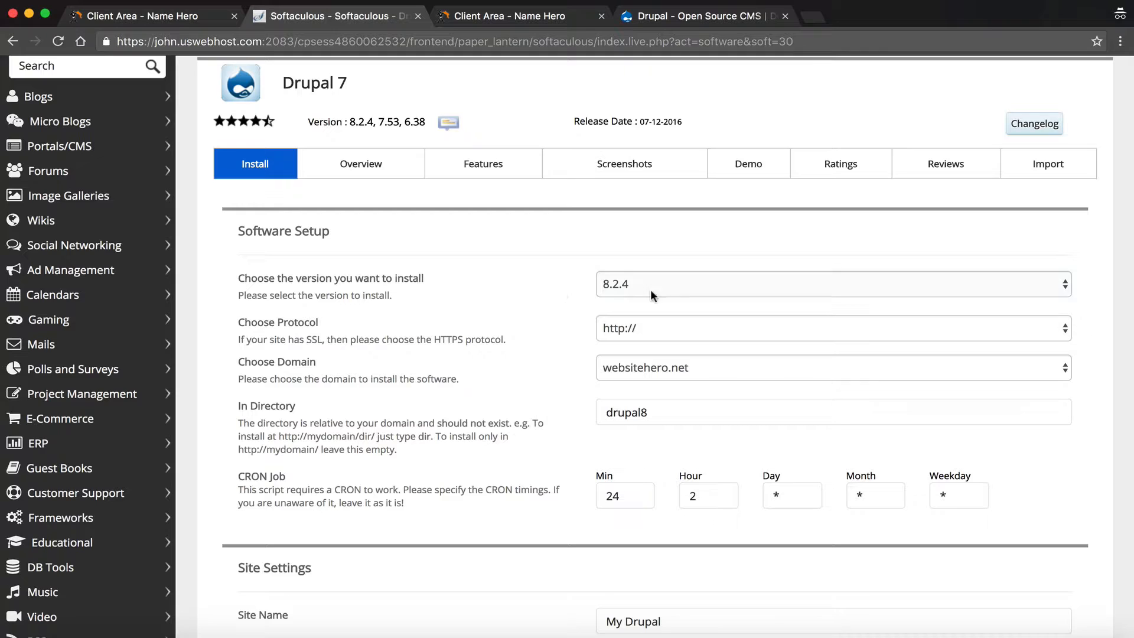
click(650, 328)
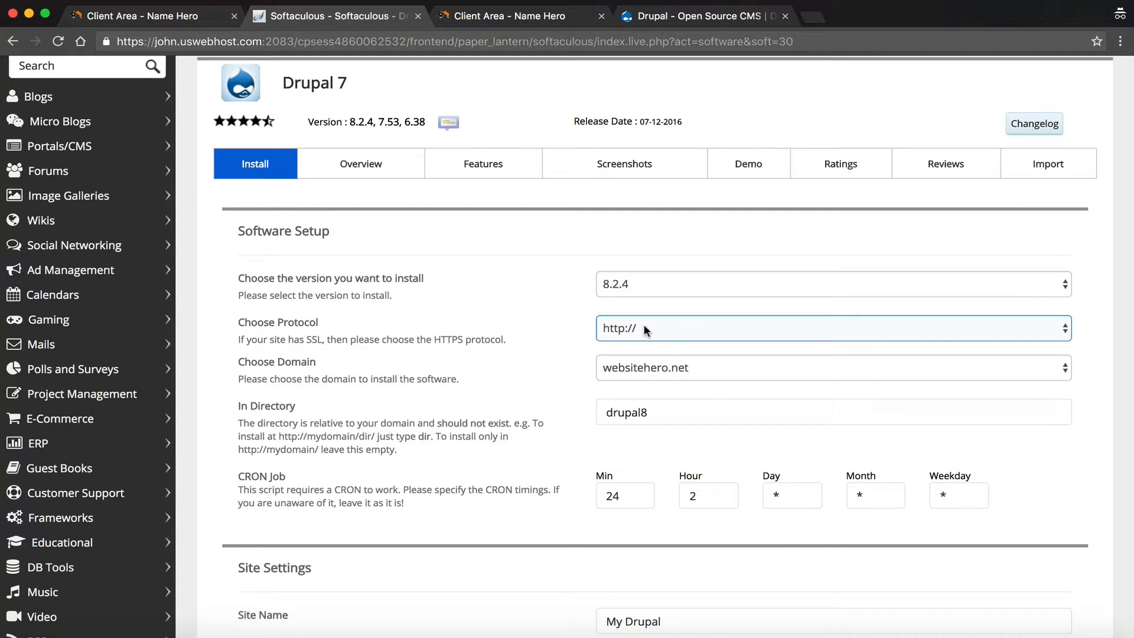
click(644, 328)
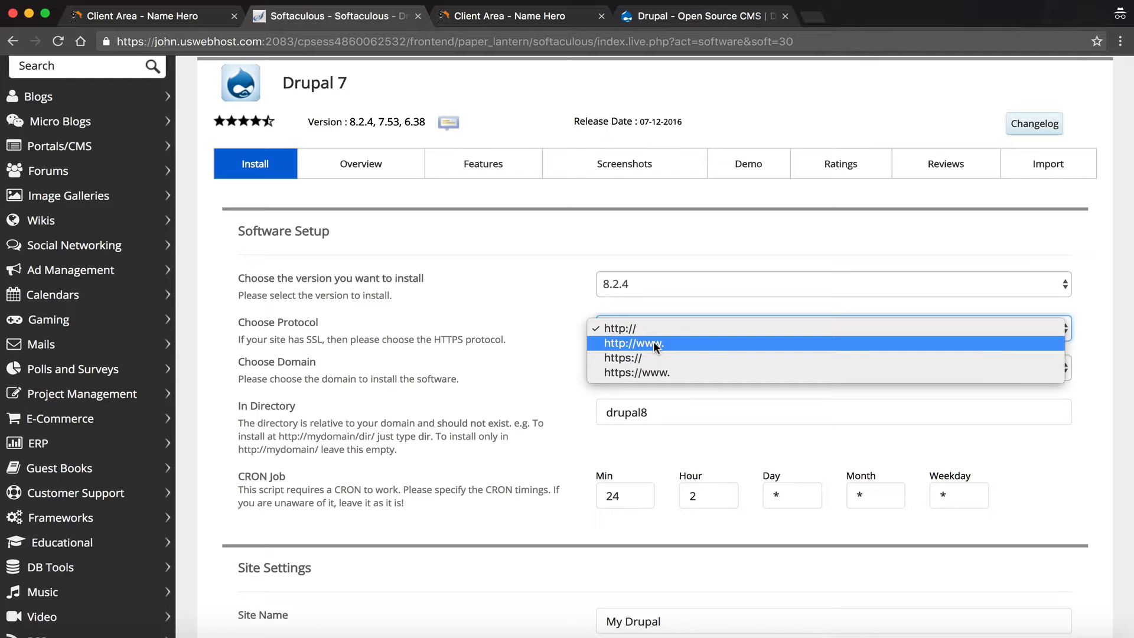
key(Escape)
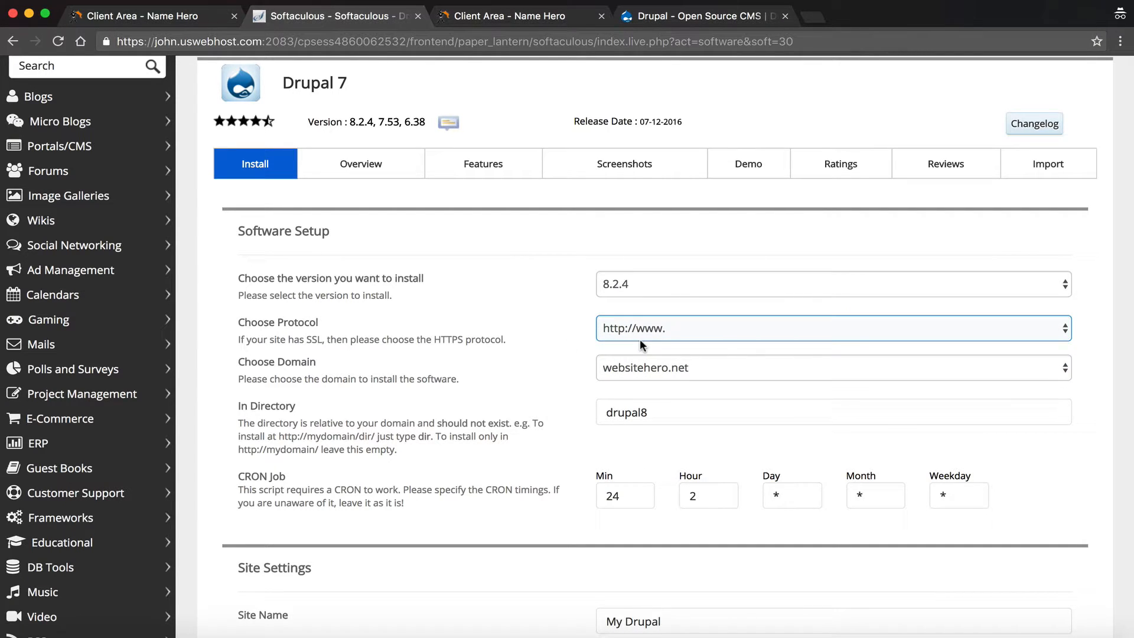
Step: Keep websitehero.net as the installation domain and empty the In Directory value so Drupal installs at the domain root
click(615, 375)
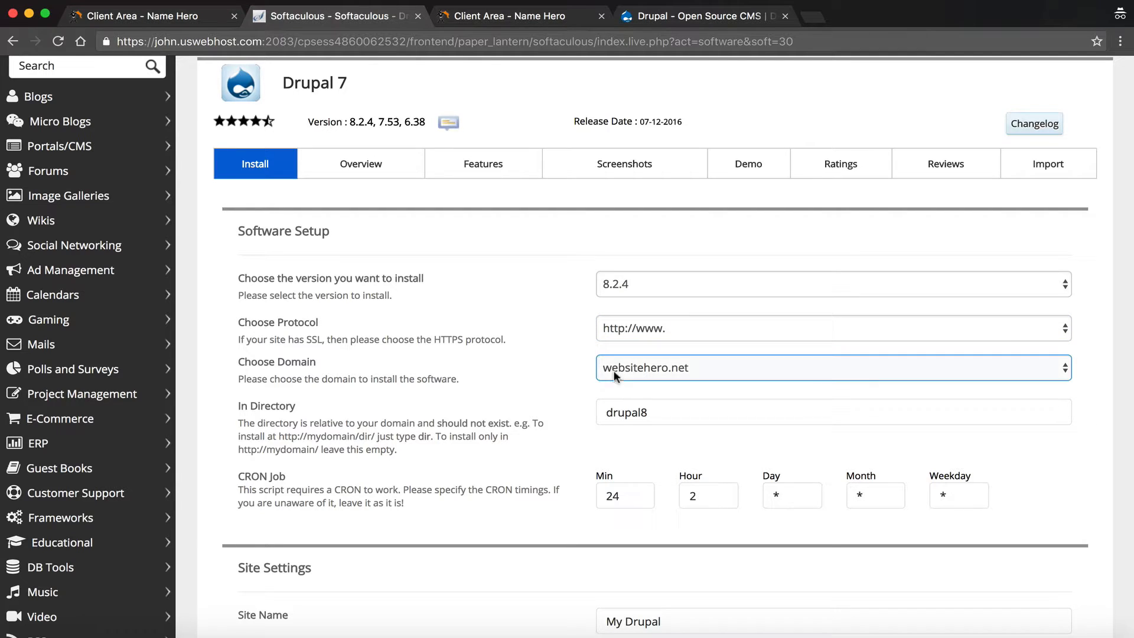
click(626, 369)
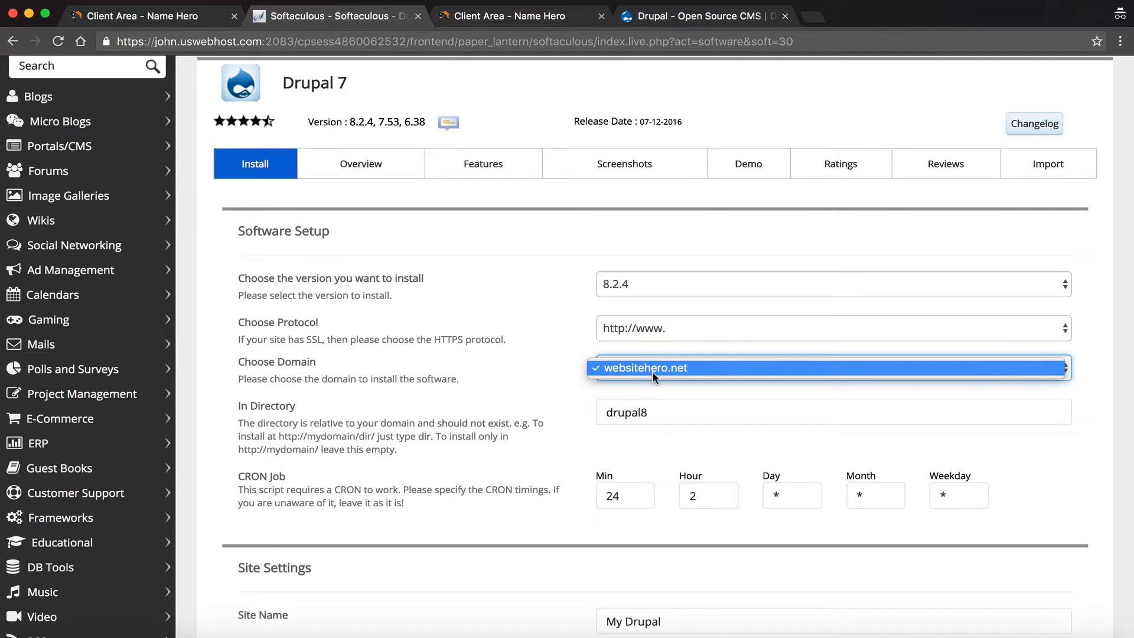
click(653, 371)
scroll(593, 384, down, 2)
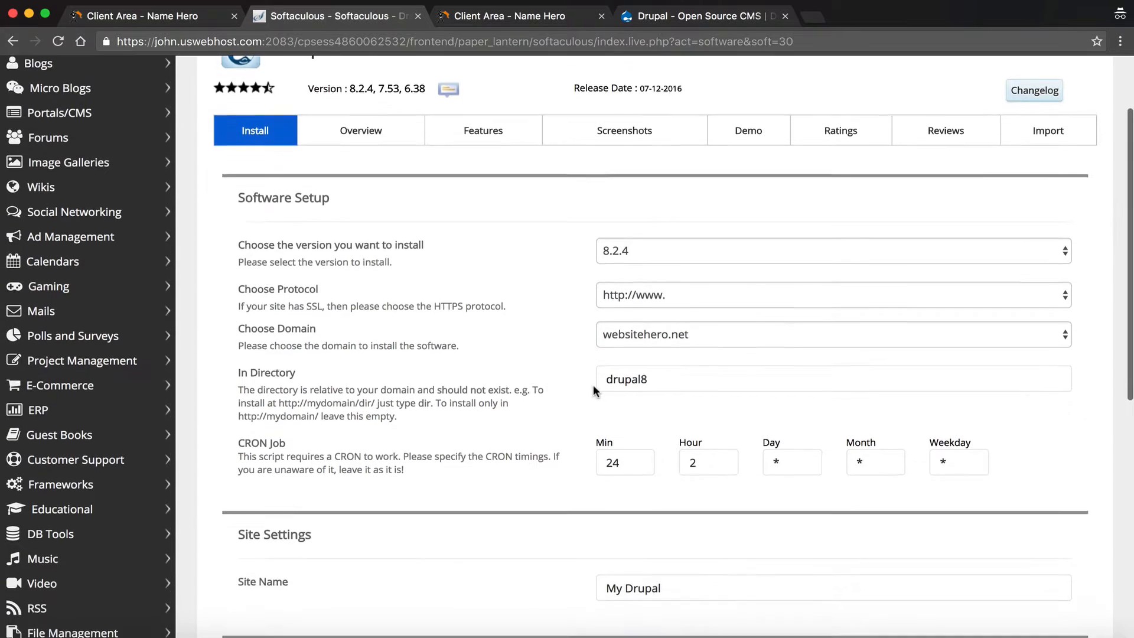
scroll(593, 385, down, 2)
click(697, 323)
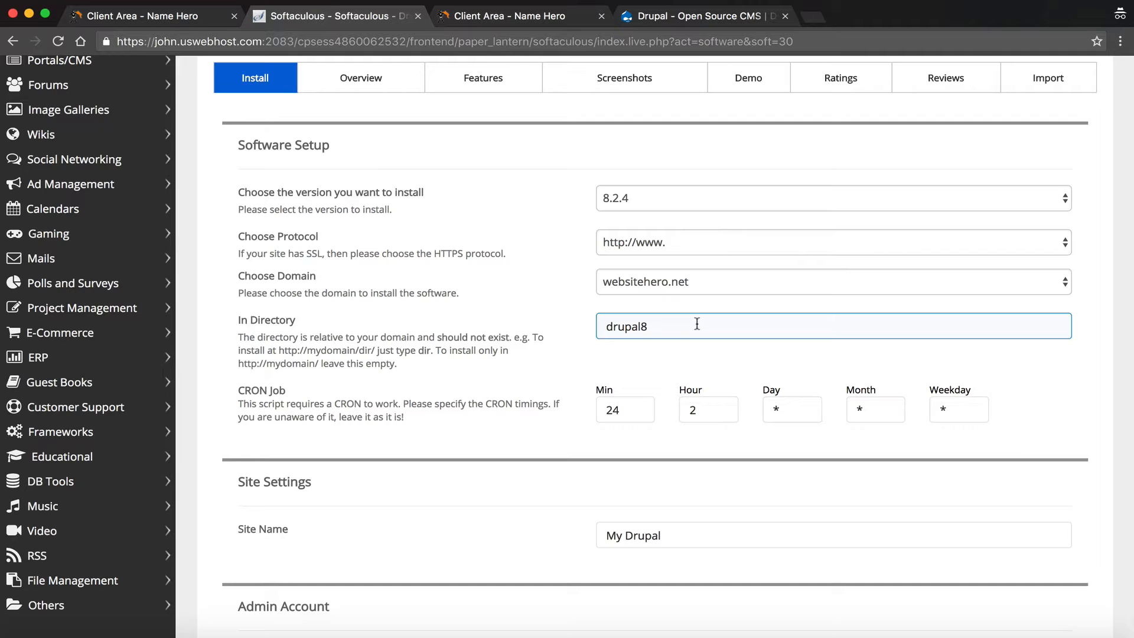
drag(671, 323, 599, 324)
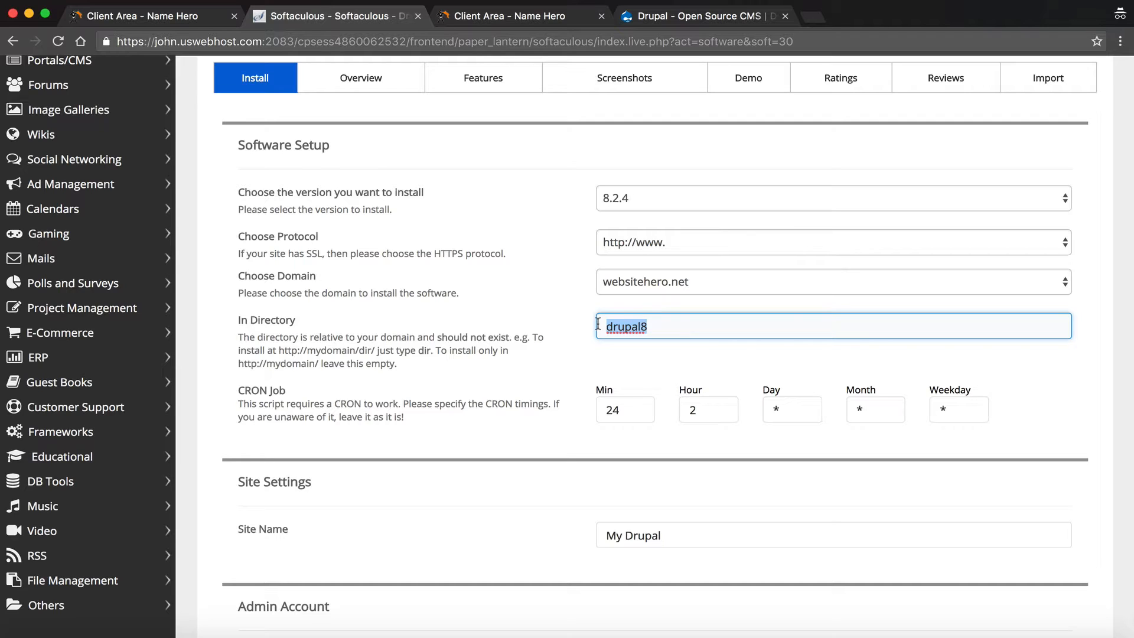
key(BackSpace)
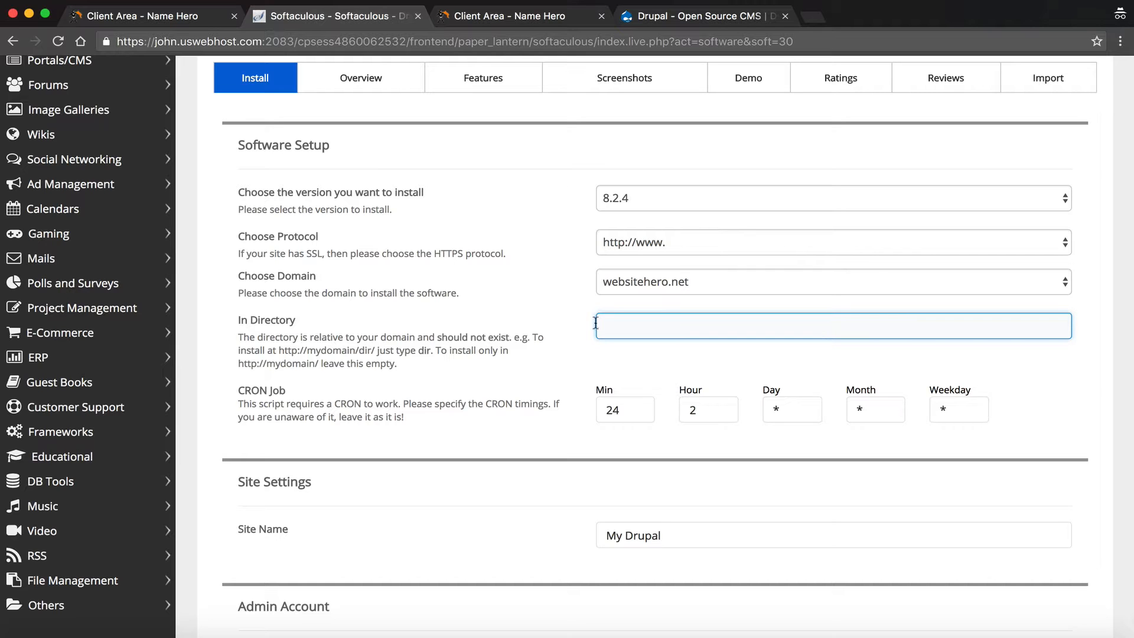
click(573, 329)
scroll(607, 345, down, 1)
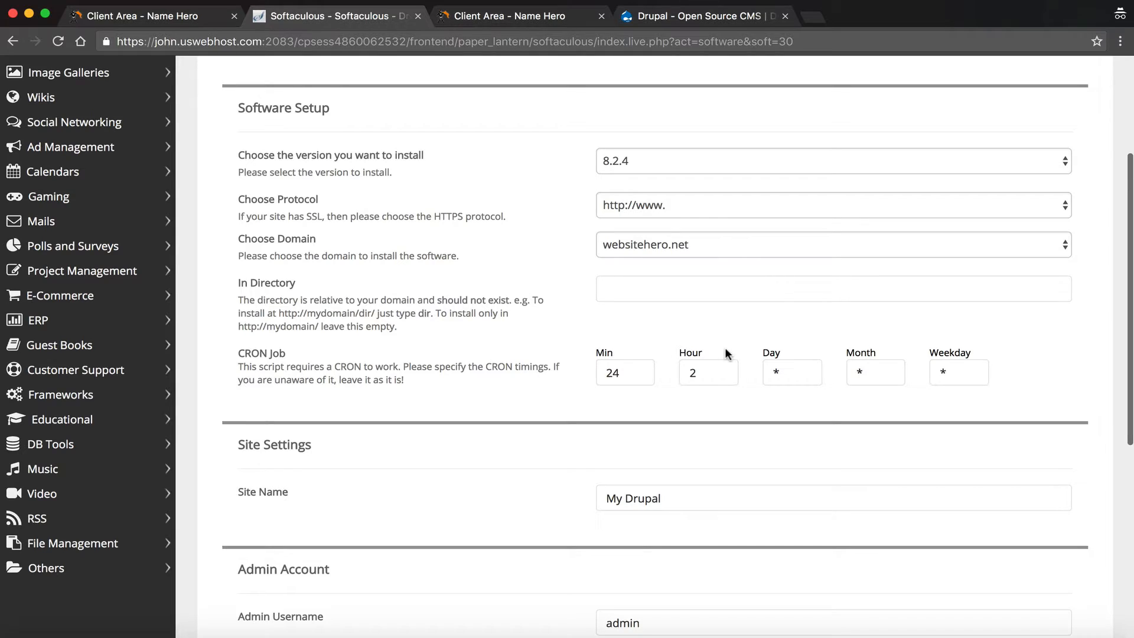
click(627, 363)
click(564, 388)
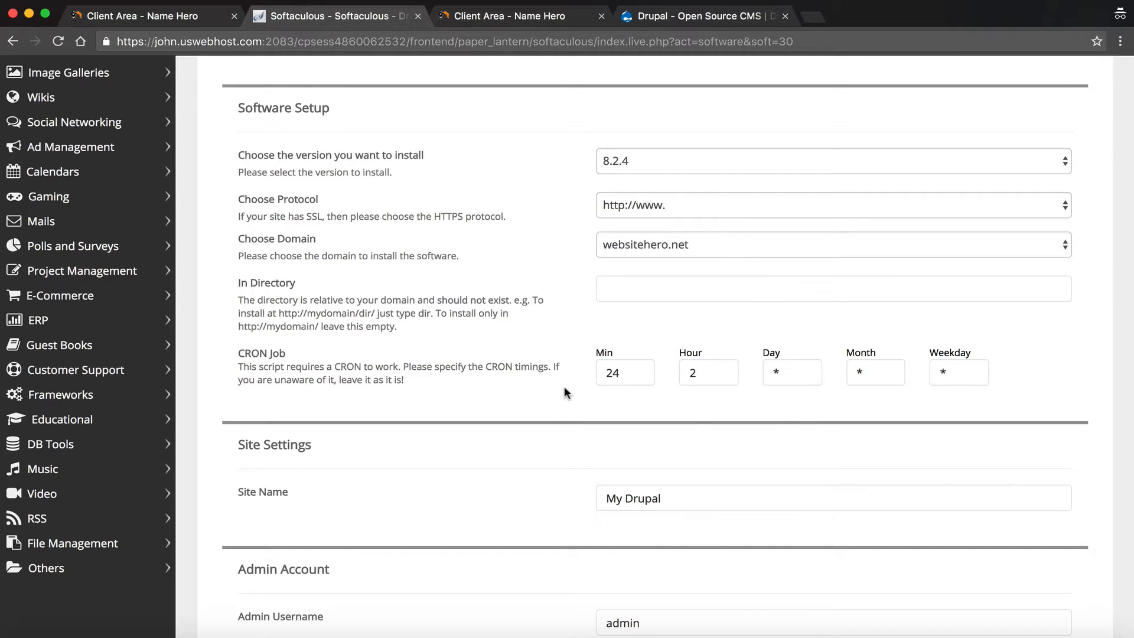
Step: Set the site name to Website Hero
scroll(565, 387, down, 1)
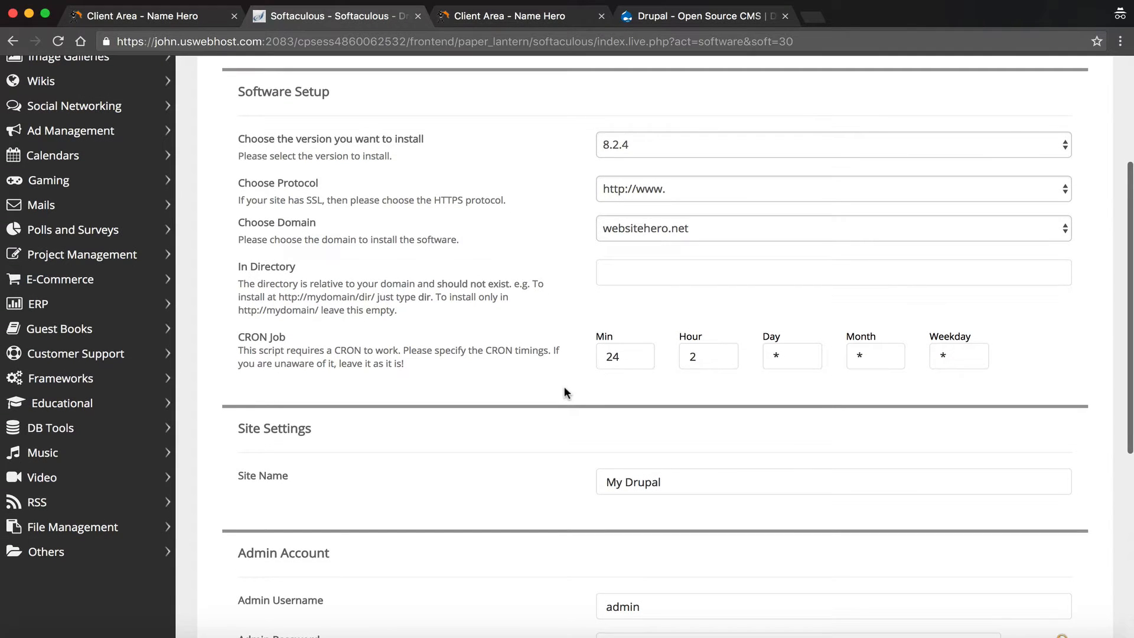
scroll(398, 383, down, 5)
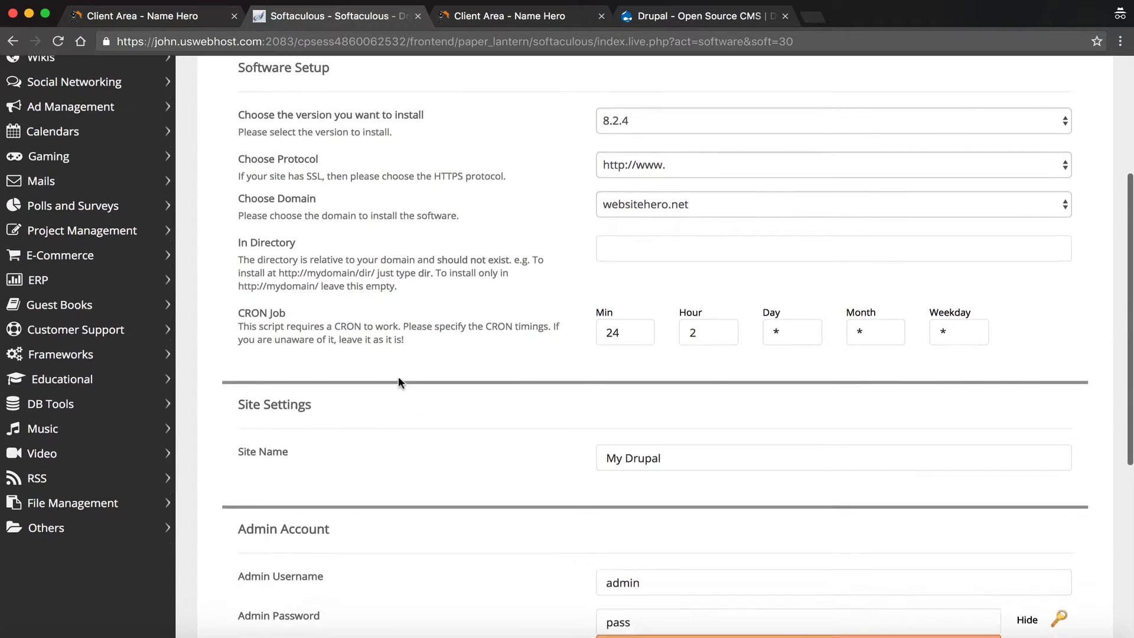
scroll(398, 381, down, 2)
click(689, 267)
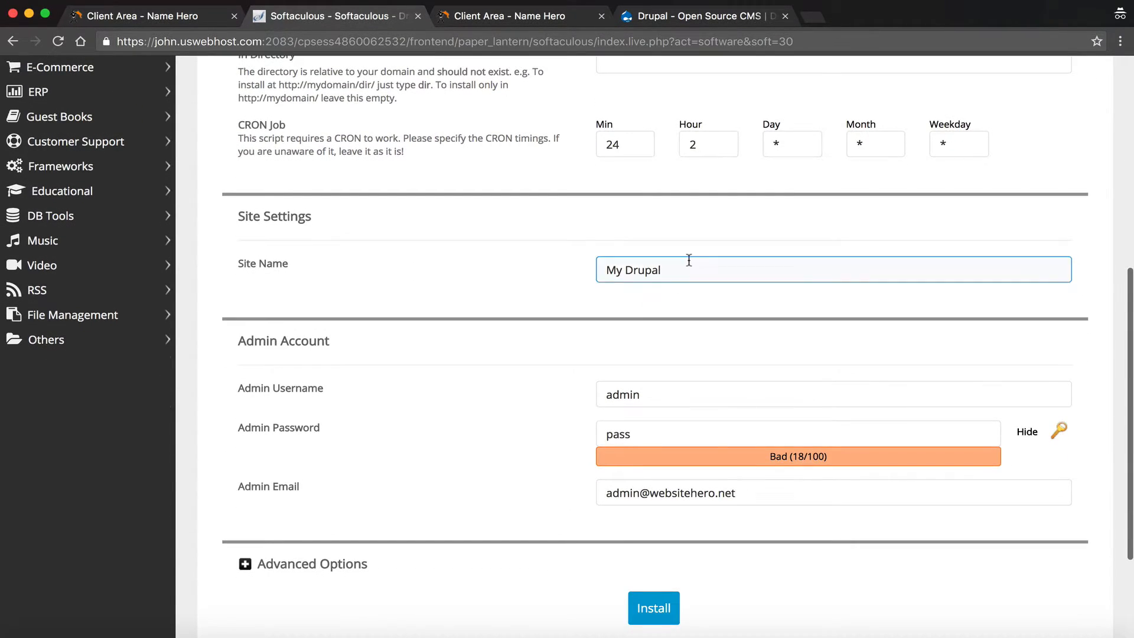
drag(688, 267, 475, 218)
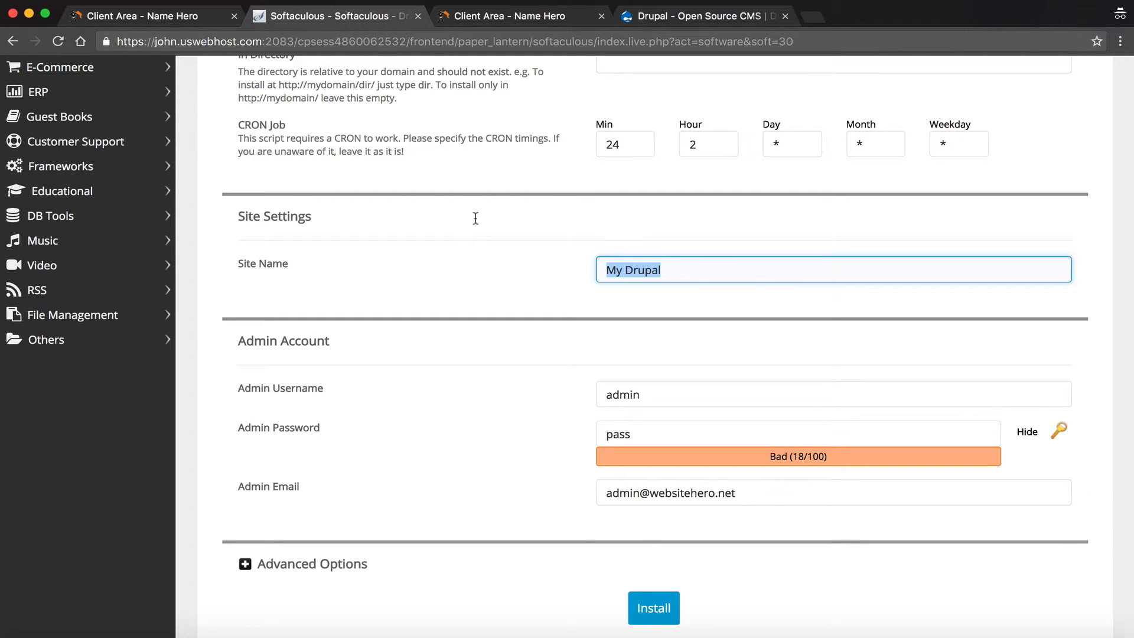
text(WEbsi)
key(BackSpace)
key(BackSpace)
key(BackSpace)
key(BackSpace)
text(ebsite)
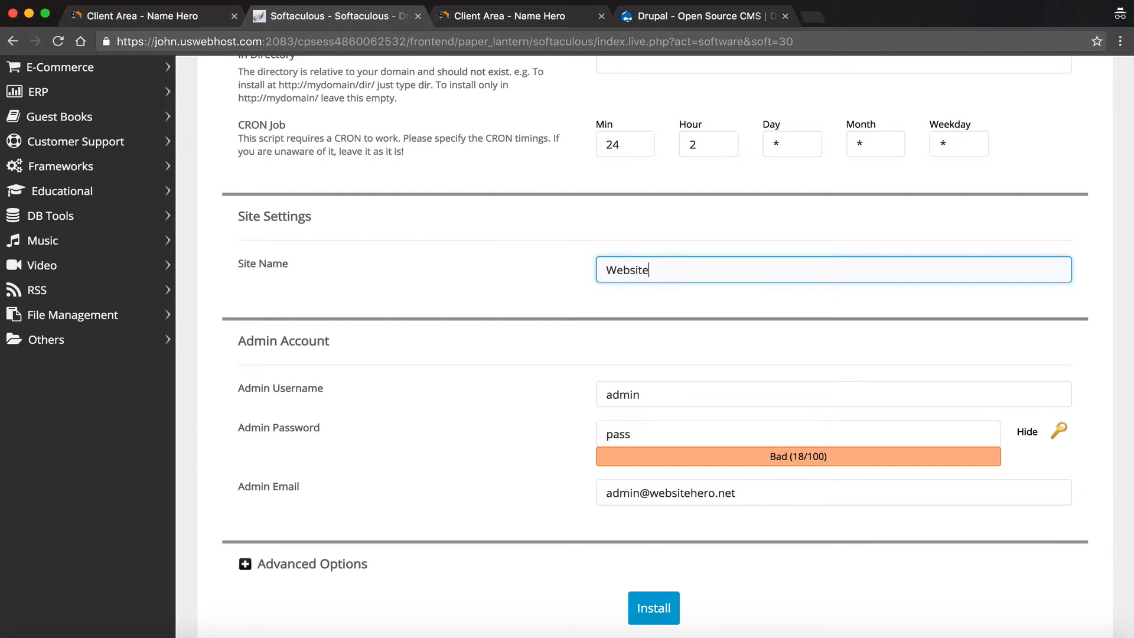
text( Hero)
Step: Set the admin username to wh321, generate a random admin password and keep the default admin email
scroll(516, 277, down, 3)
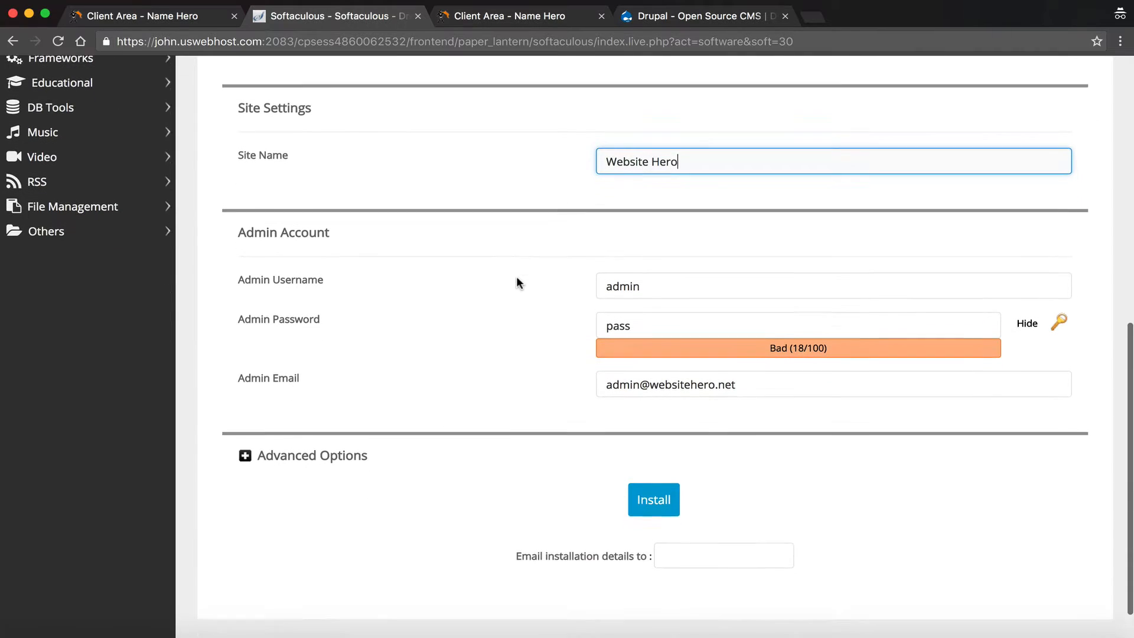
click(683, 264)
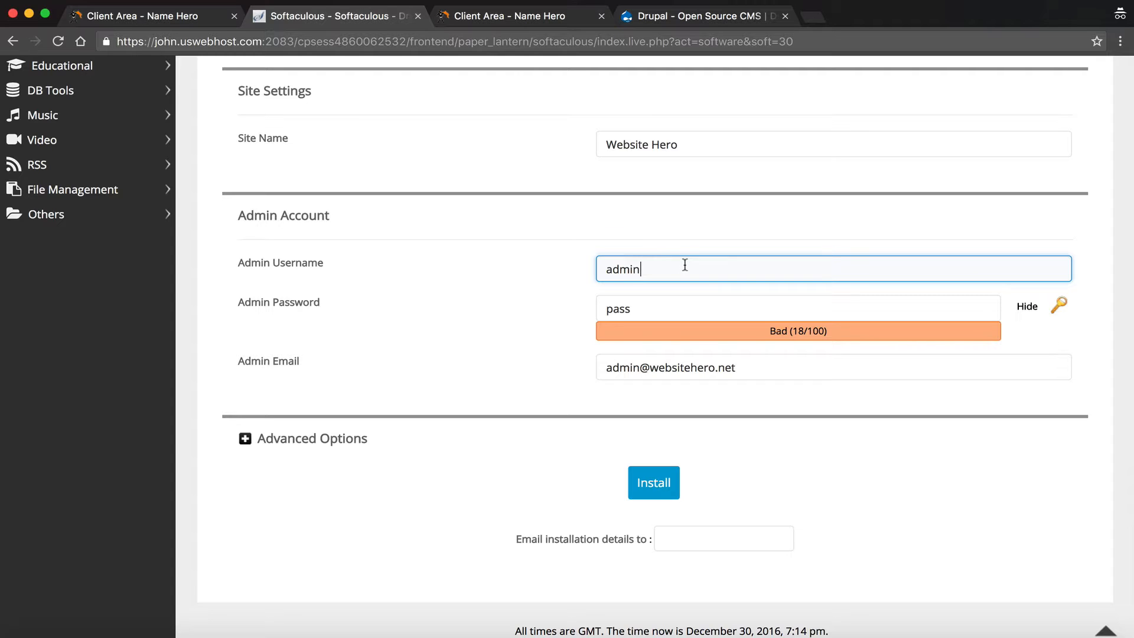
double_click(657, 264)
text(wh321)
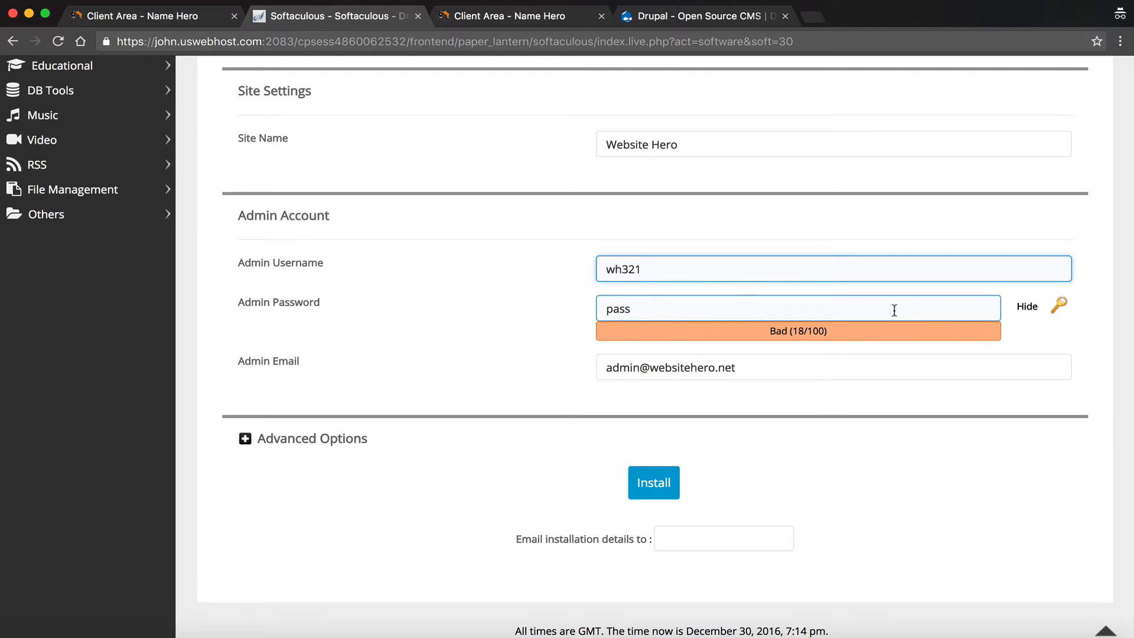
click(1059, 305)
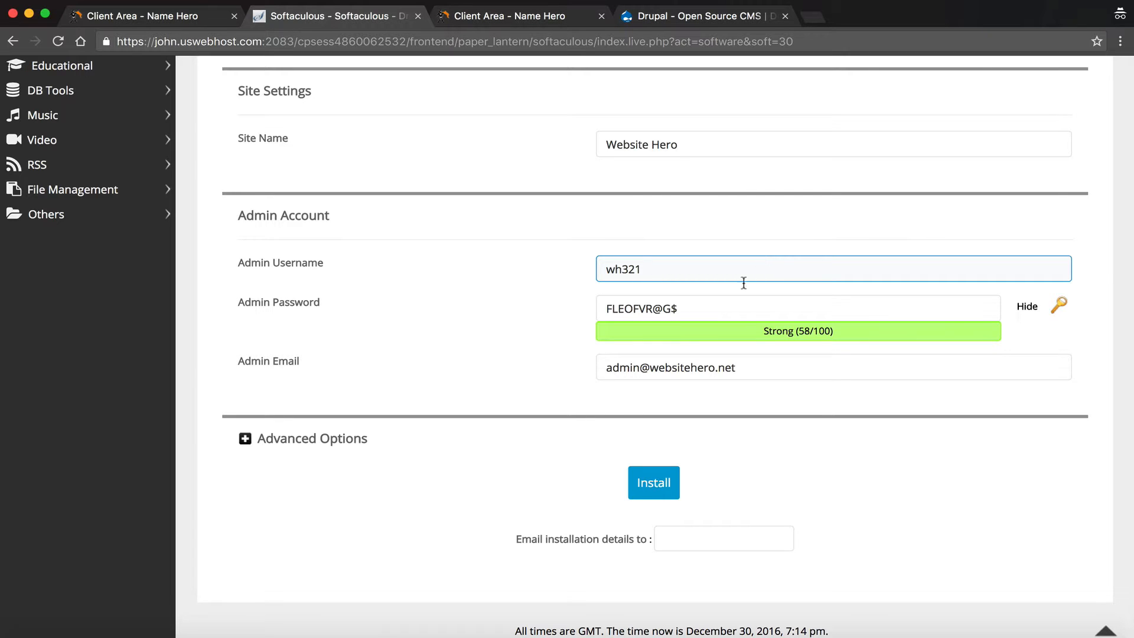
click(770, 360)
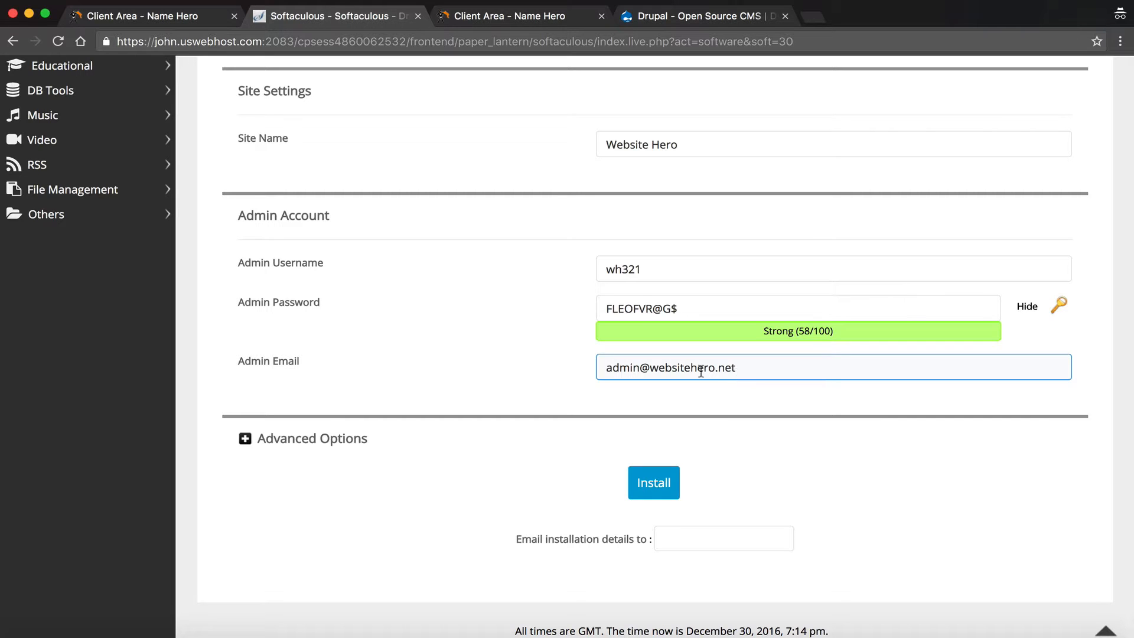
click(431, 340)
Step: Expand the advanced options, keep the default database name and table prefix, and run the Drupal installation
scroll(378, 342, down, 1)
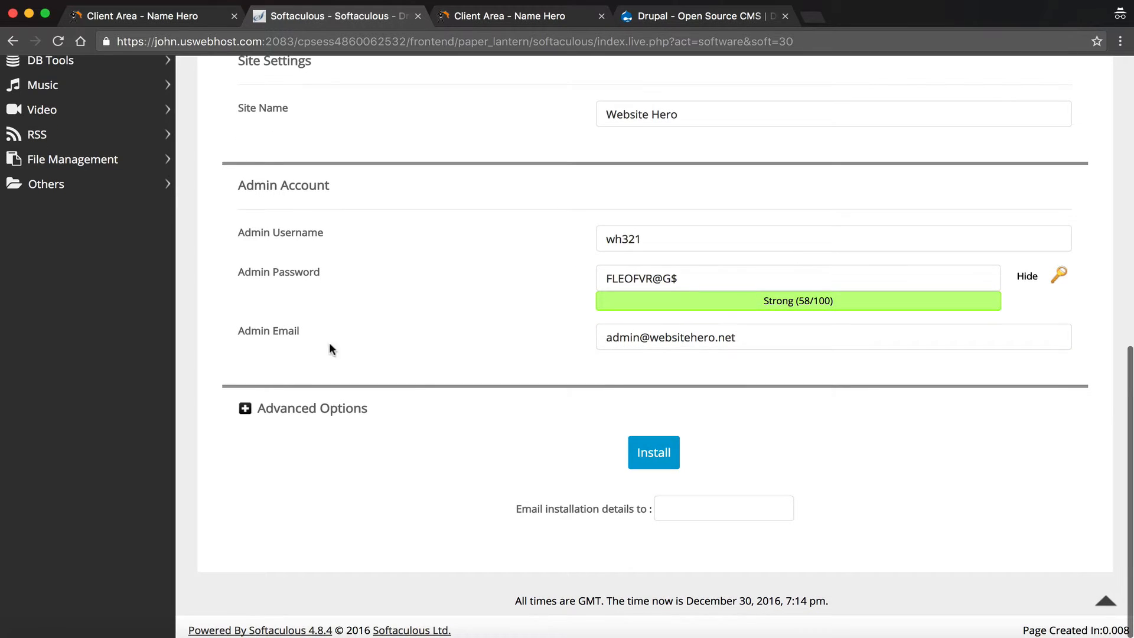
click(251, 416)
scroll(252, 419, down, 3)
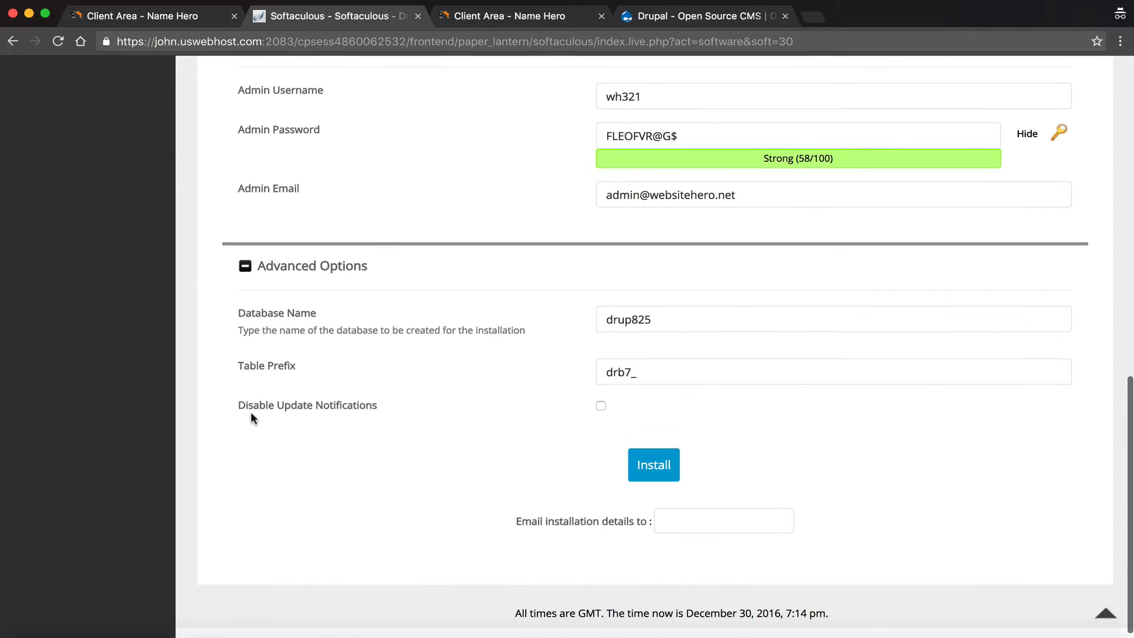
click(696, 328)
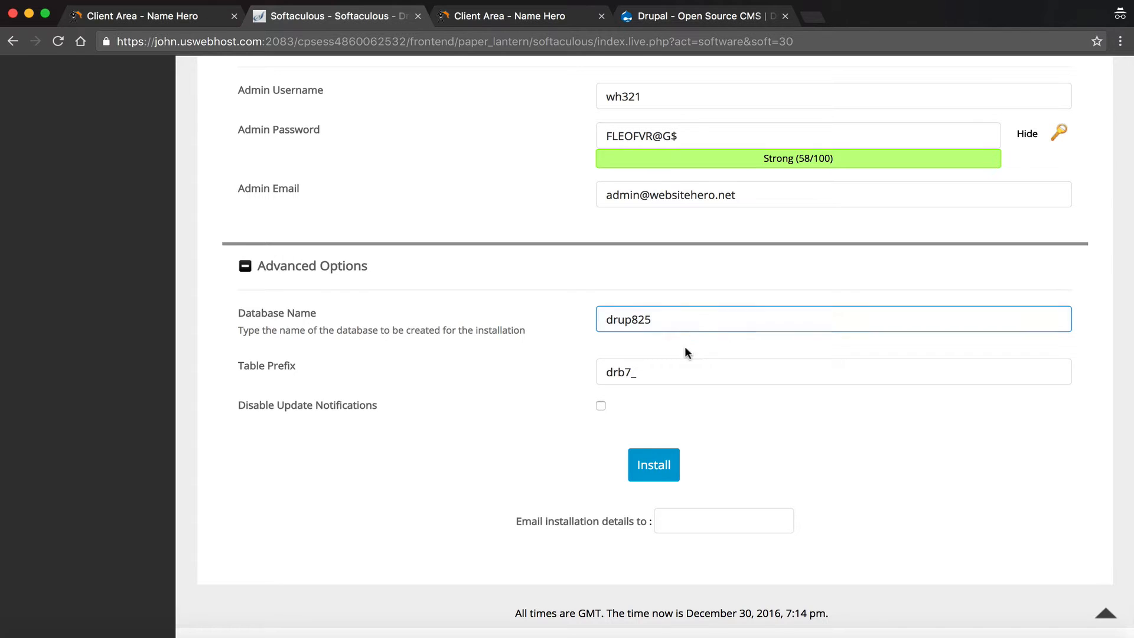
click(664, 378)
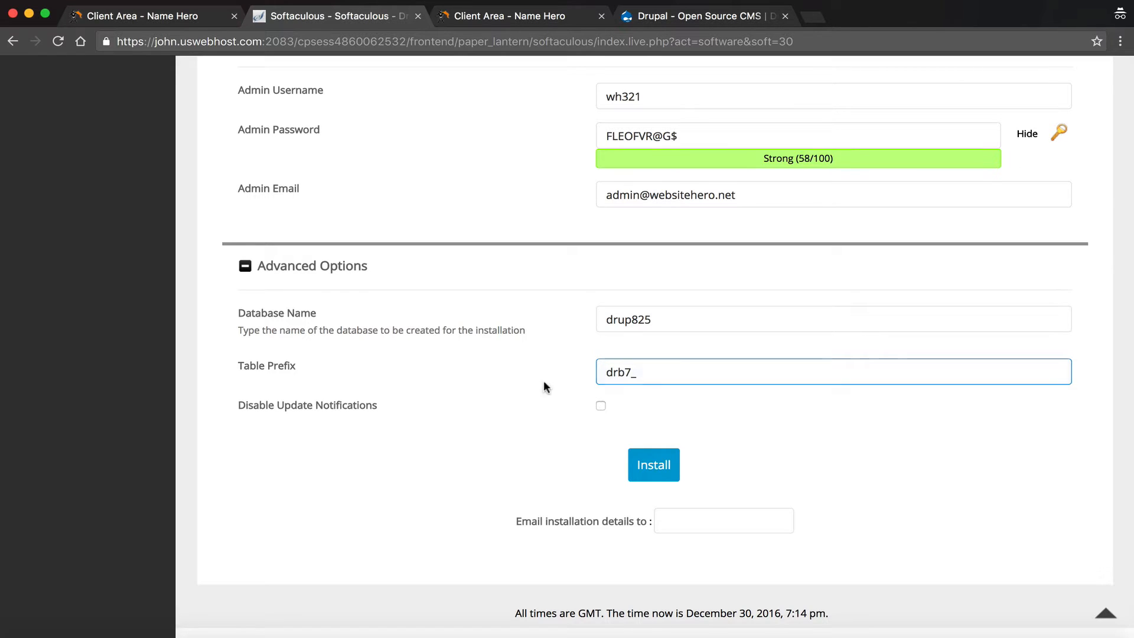
click(477, 400)
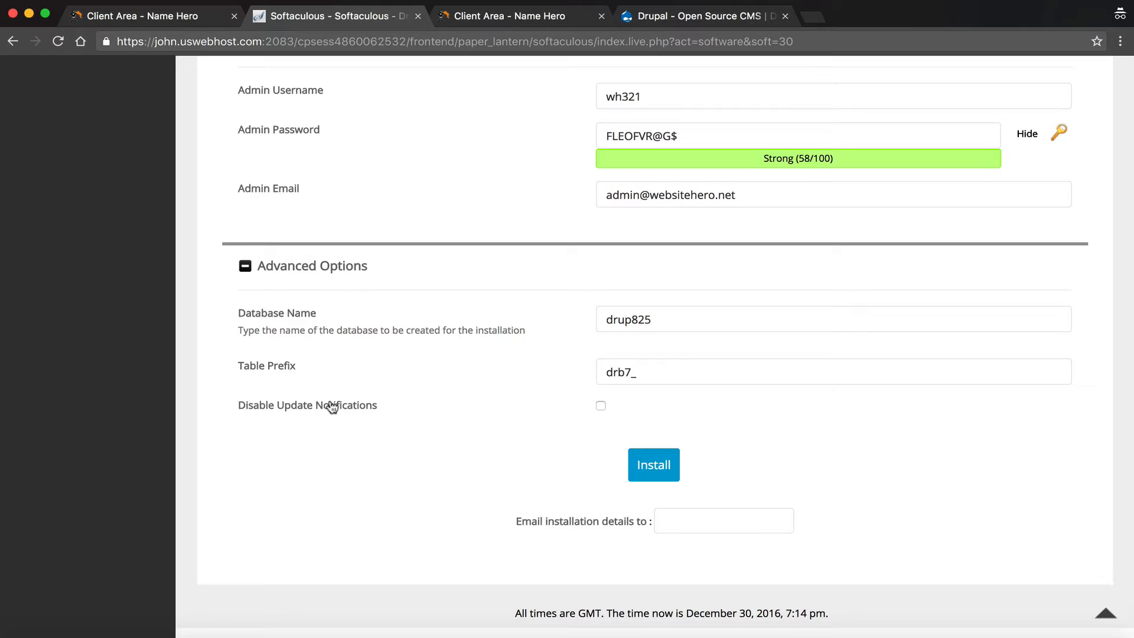
click(598, 381)
click(664, 524)
click(664, 470)
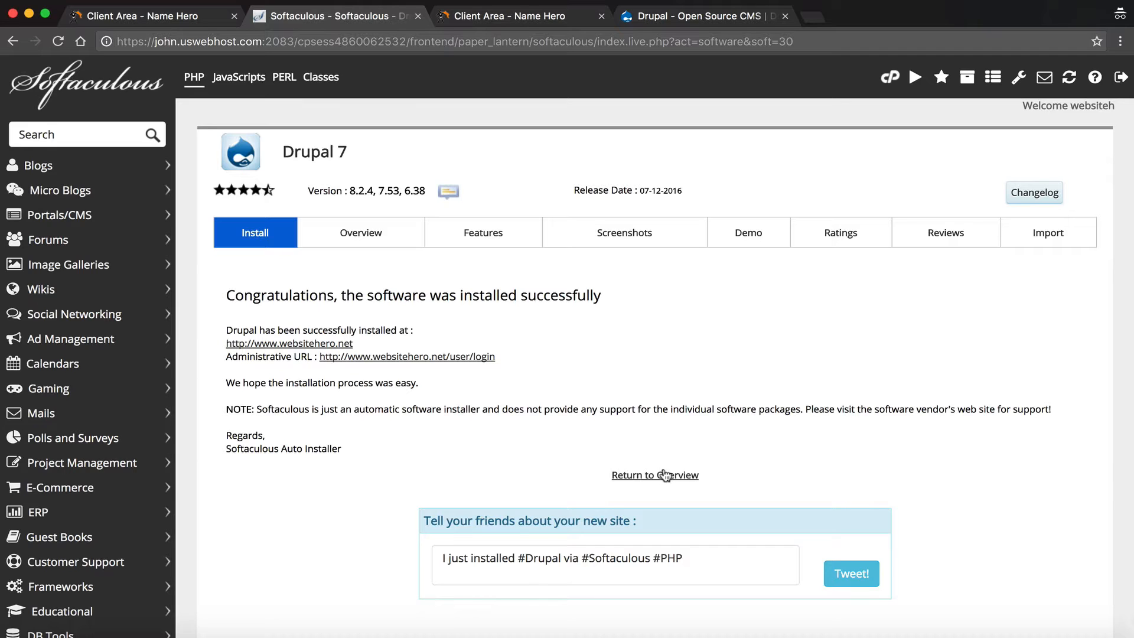
click(317, 345)
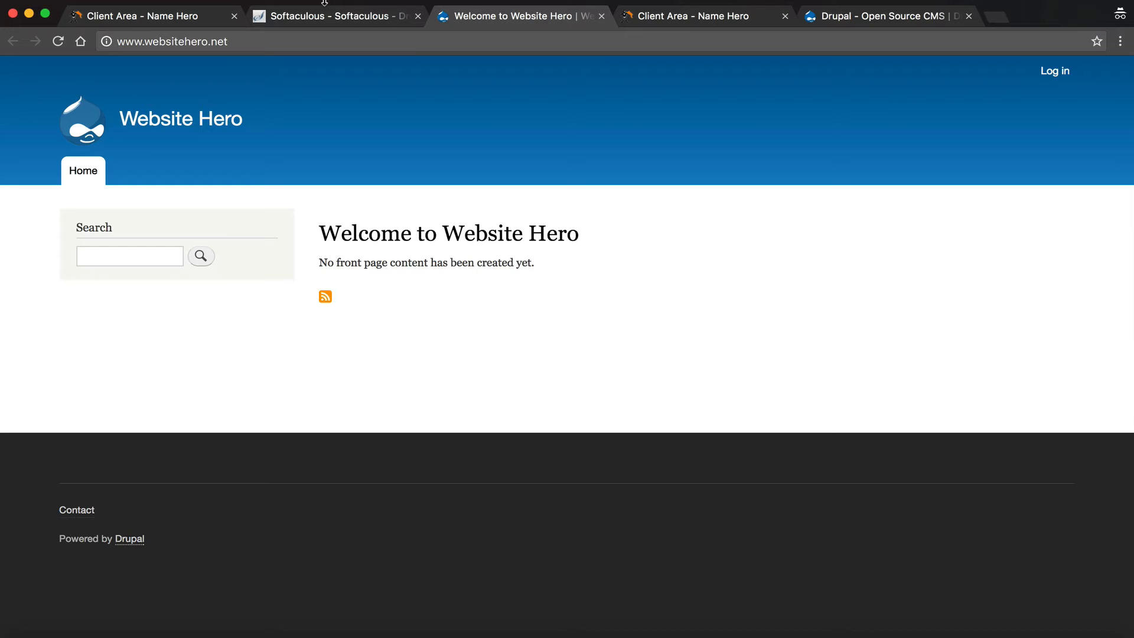
click(325, 16)
click(443, 18)
click(1057, 74)
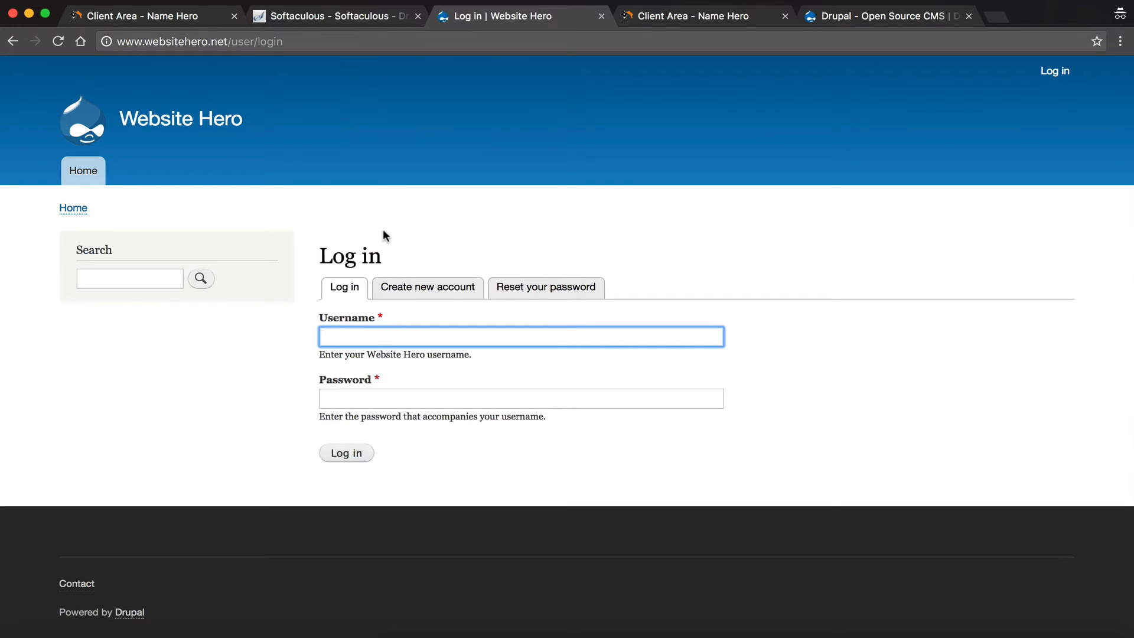
Step: Log in to the Website Hero site with the username wh321 and the admin password
click(311, 13)
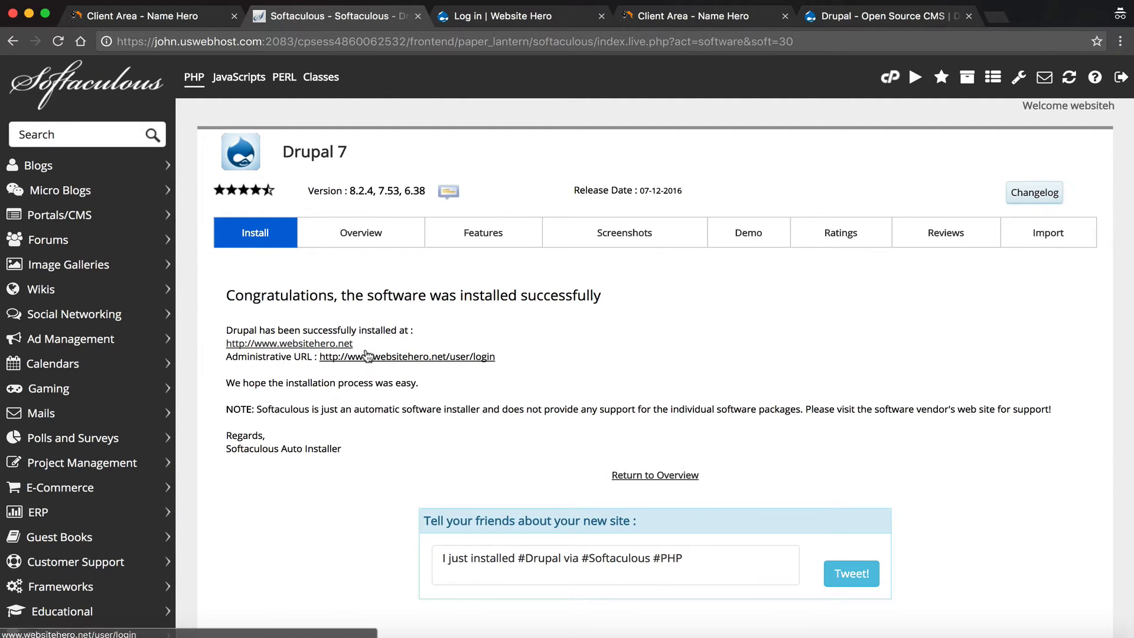
click(470, 15)
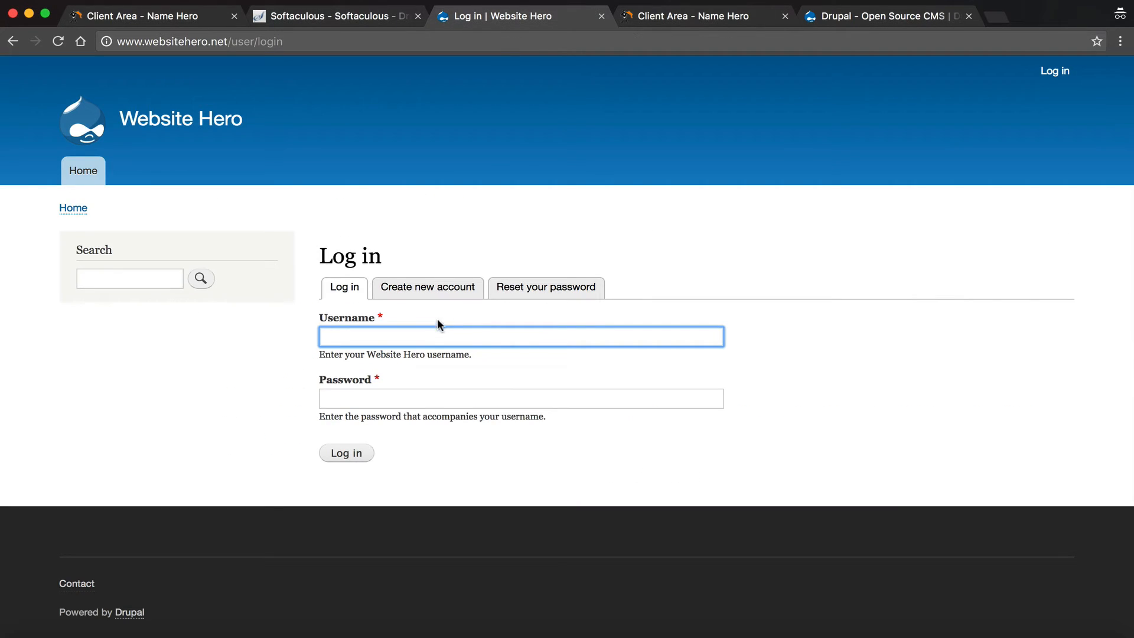
text(wh321)
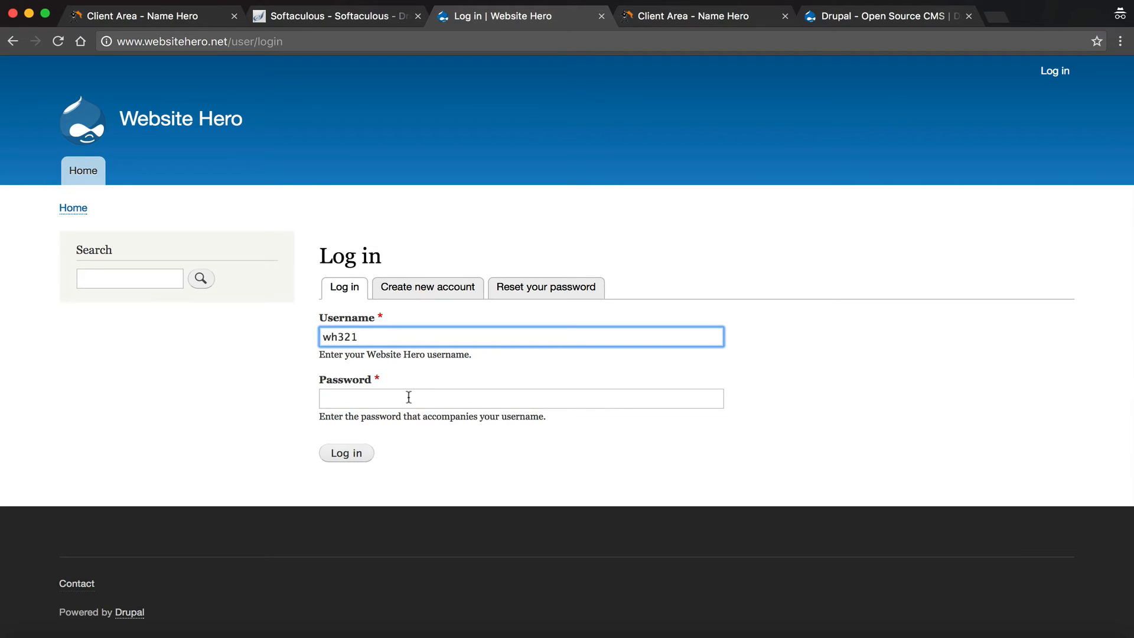
click(409, 396)
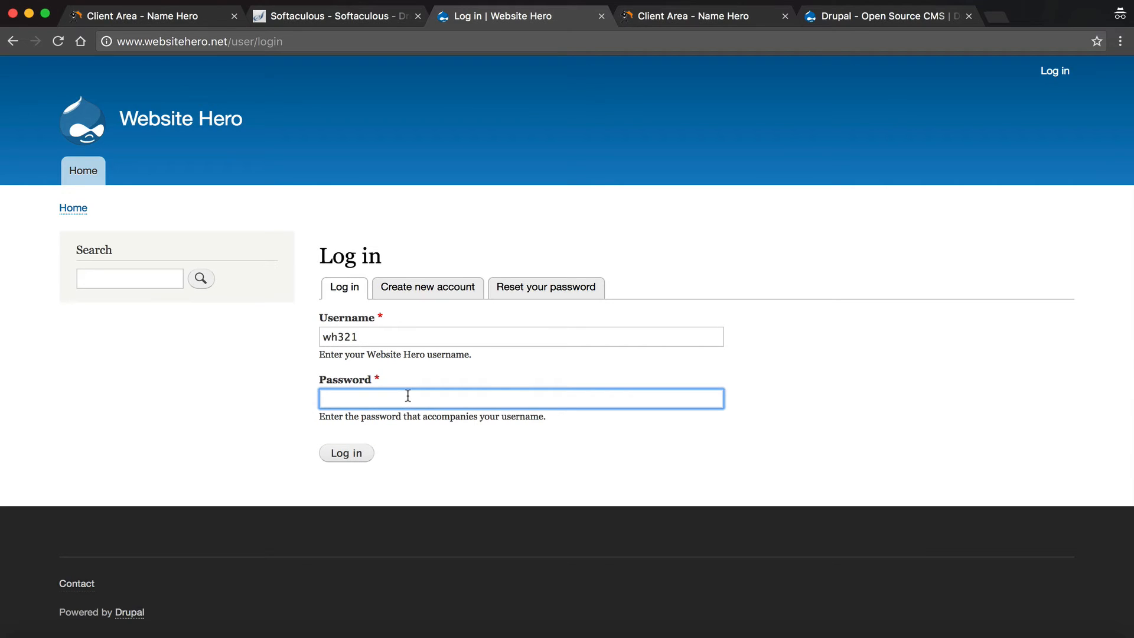
text(••••••••••)
click(360, 456)
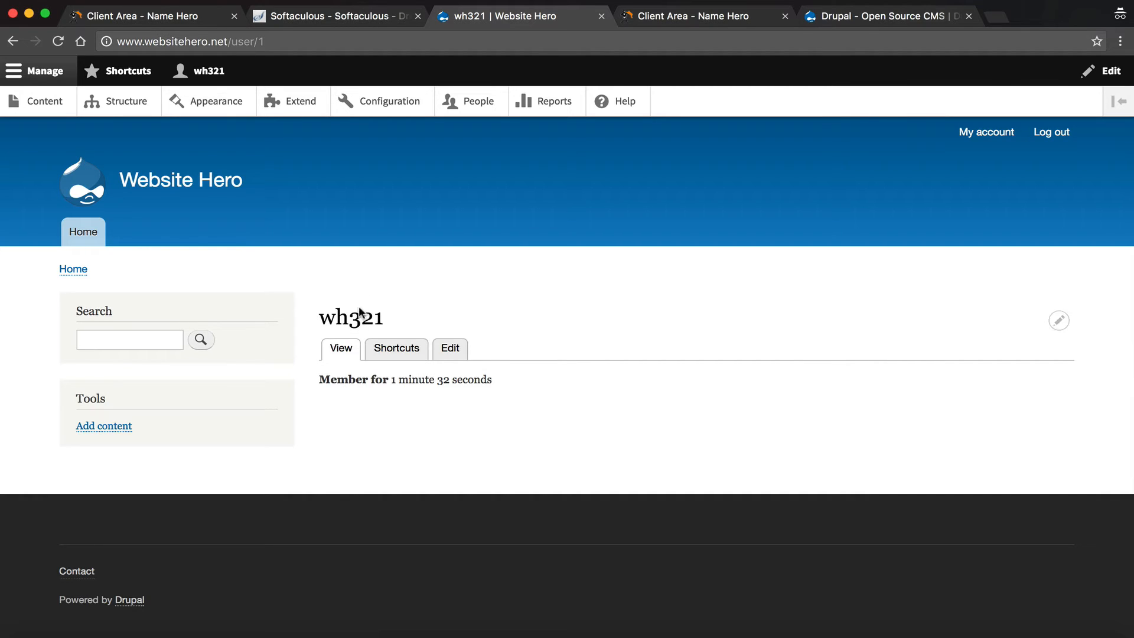
Step: Look through the site's Content, Structure, Appearance, Reports and Help administration pages to review the available management options
click(50, 116)
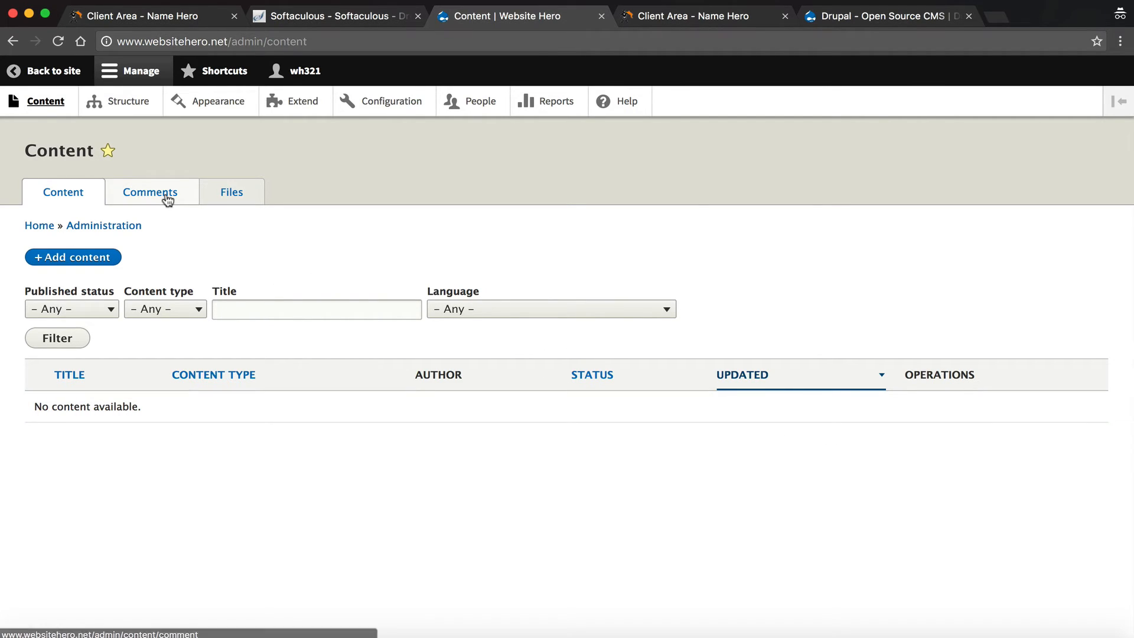
click(125, 108)
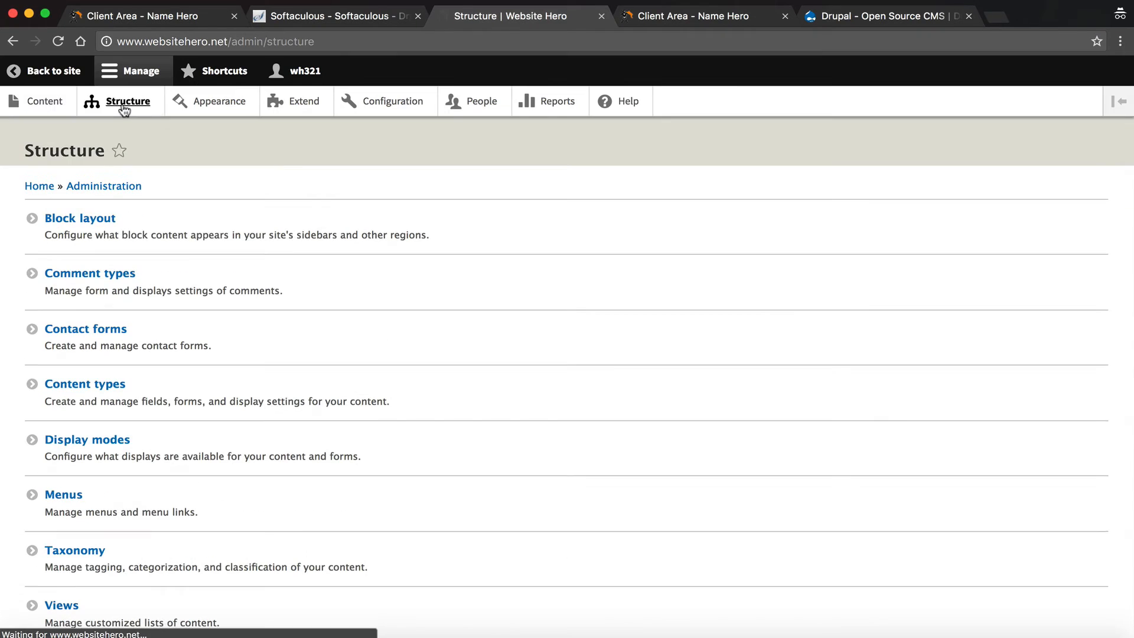
scroll(110, 288, down, 2)
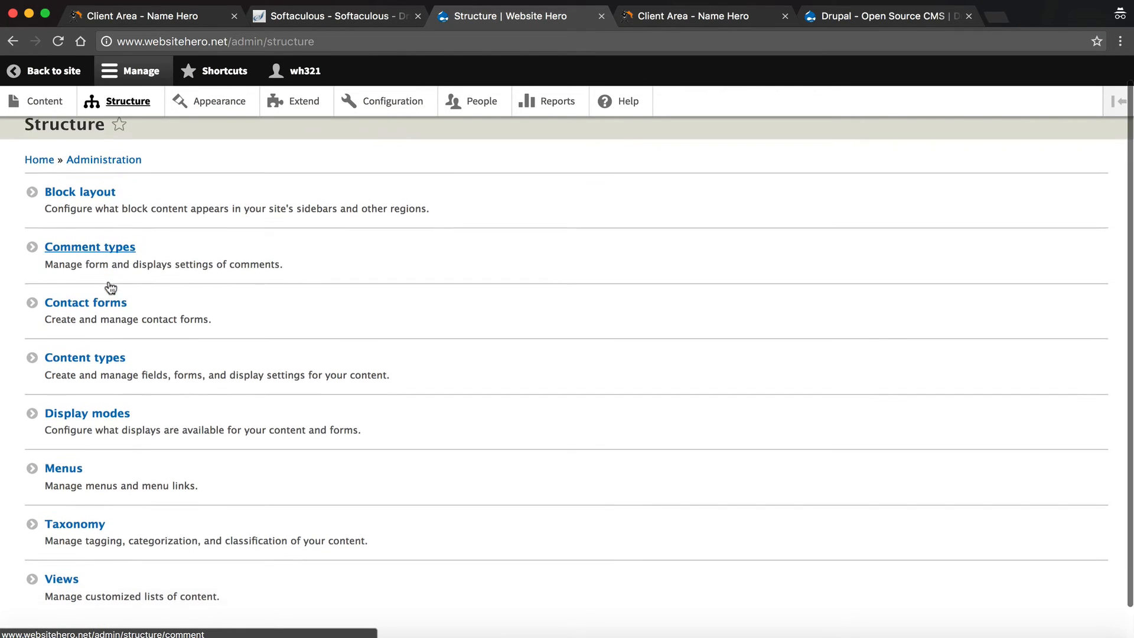
scroll(111, 288, up, 2)
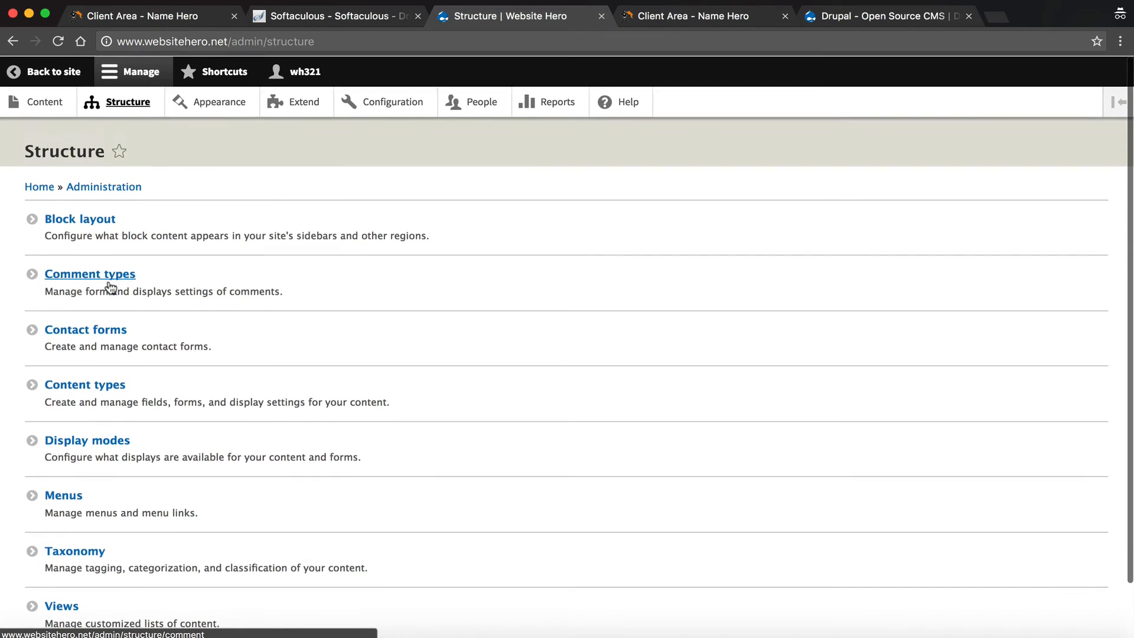
click(224, 109)
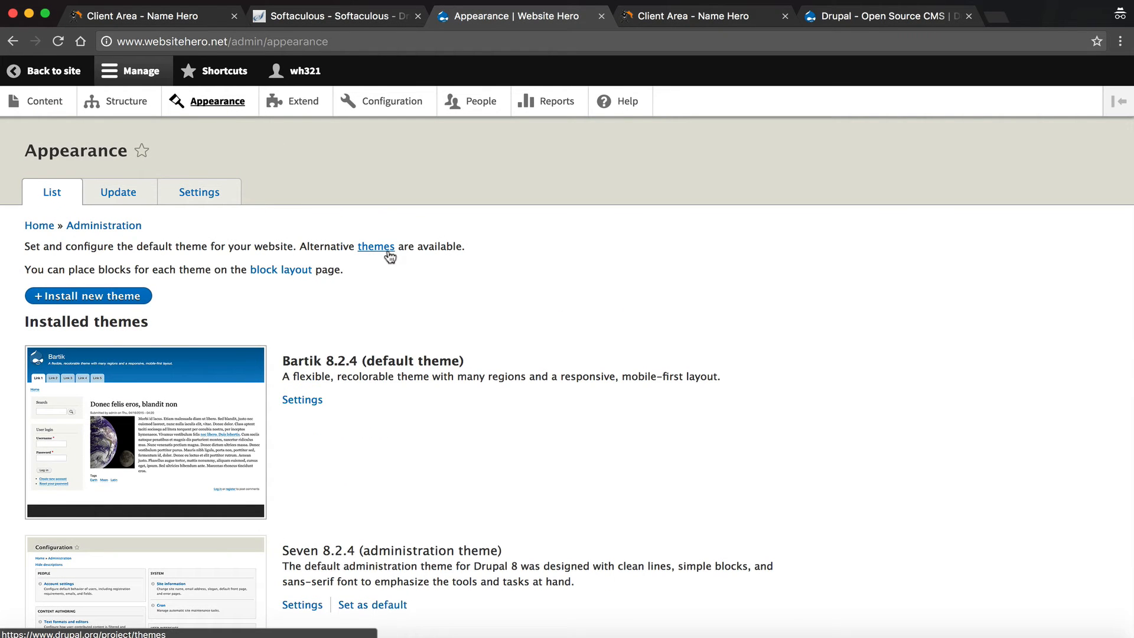
scroll(389, 253, down, 10)
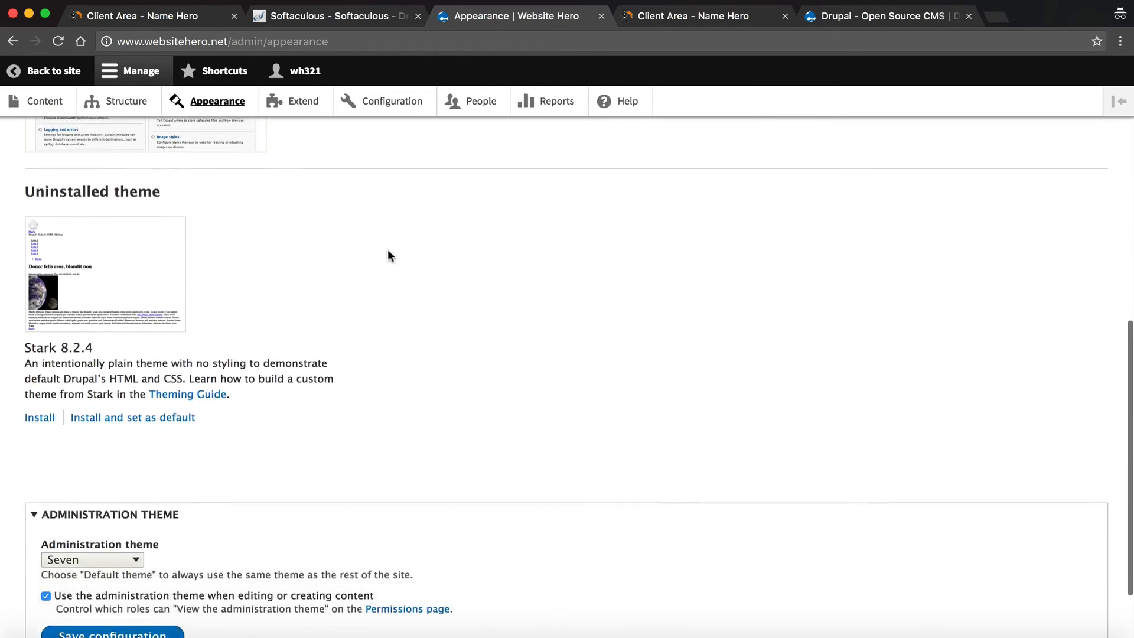
scroll(388, 251, up, 10)
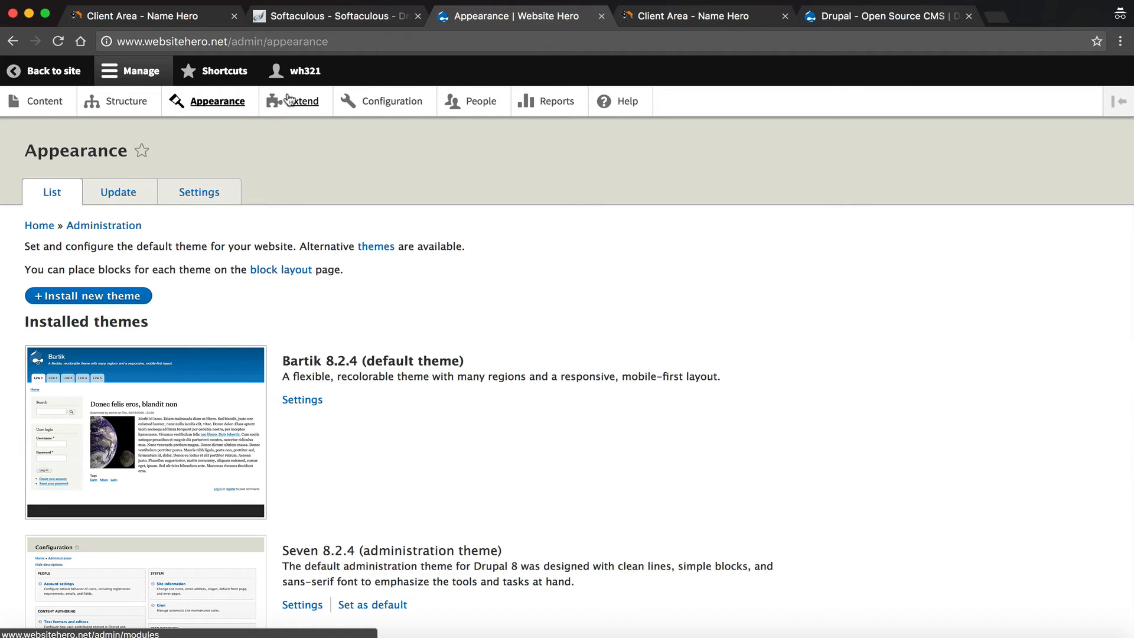
click(542, 99)
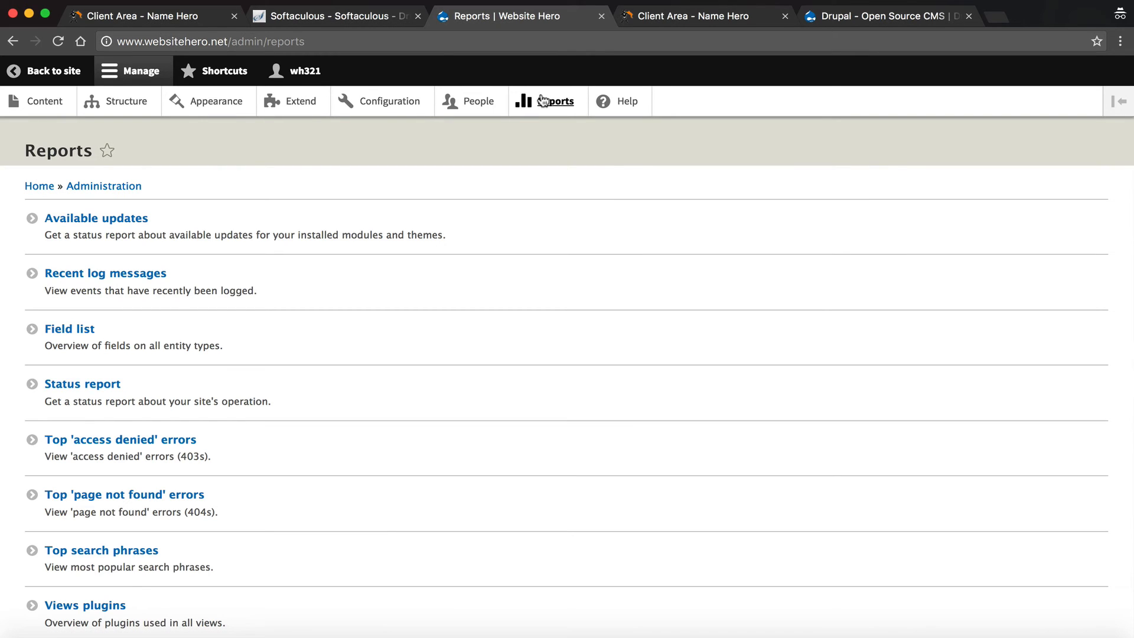
scroll(261, 299, down, 1)
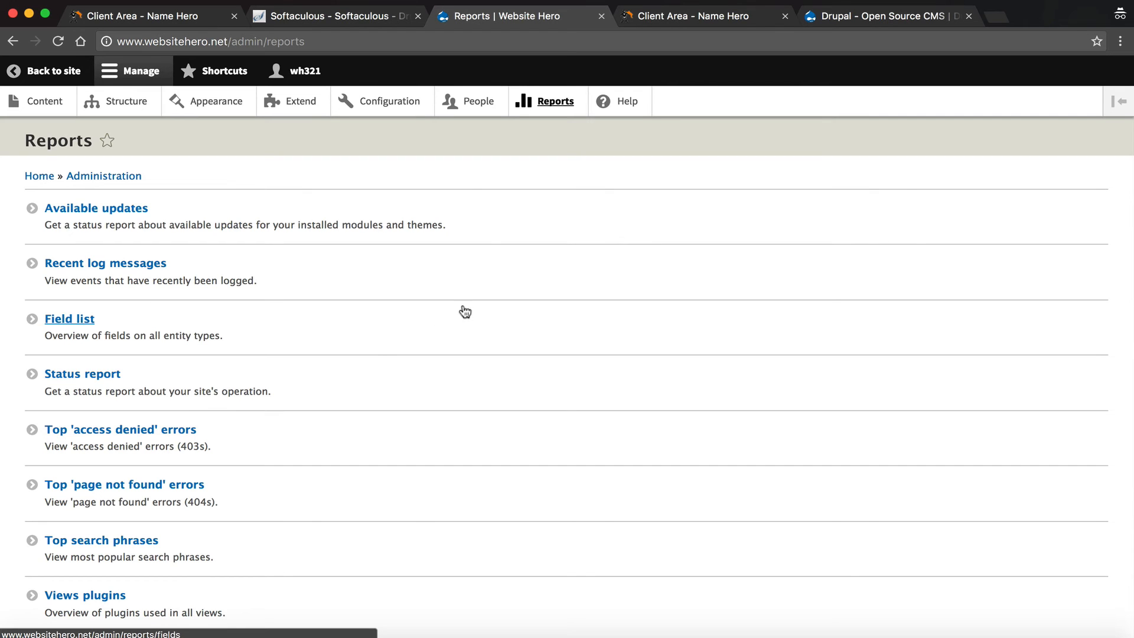
click(641, 106)
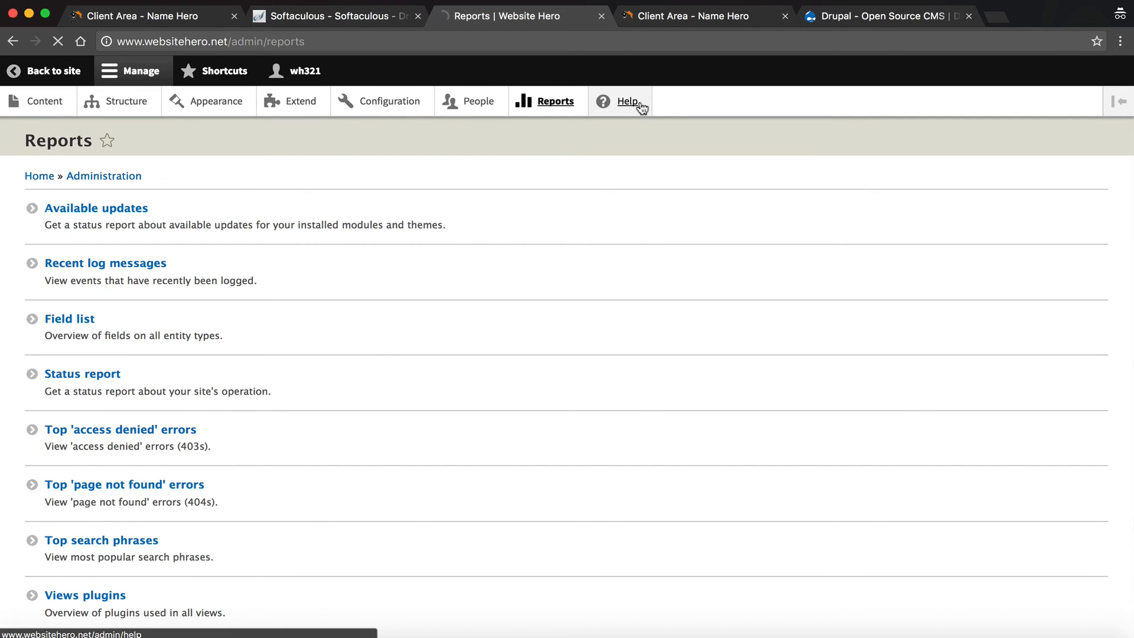